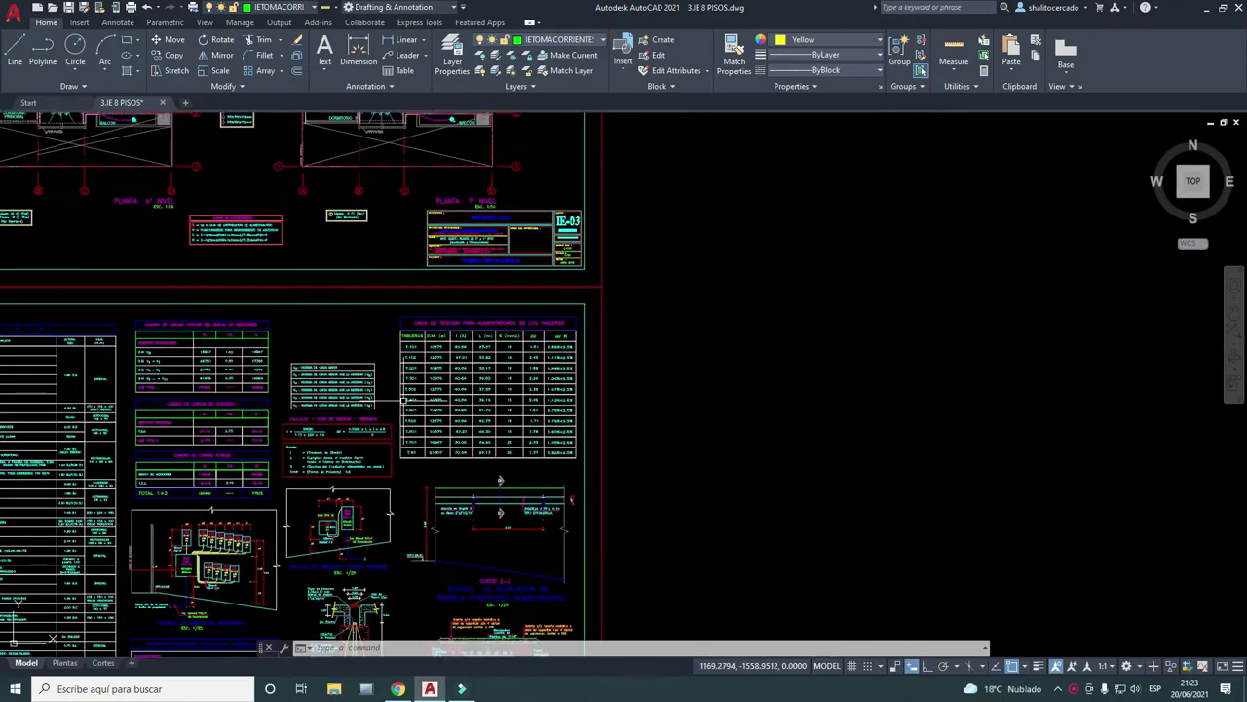
Step: Zoom out over all sheets, then zoom and pan to the CAIDA DE TENSION feeder-panel table
{"action": "scroll", "coordinate": [457, 380], "scroll_direction": "down", "scroll_amount": 1}
{"action": "scroll", "coordinate": [460, 373], "scroll_direction": "down", "scroll_amount": 1}
{"action": "scroll", "coordinate": [459, 371], "scroll_direction": "up", "scroll_amount": 1}
{"action": "scroll", "coordinate": [453, 360], "scroll_direction": "up", "scroll_amount": 1}
{"action": "scroll", "coordinate": [443, 346], "scroll_direction": "up", "scroll_amount": 1}
{"action": "scroll", "coordinate": [437, 334], "scroll_direction": "down", "scroll_amount": 2}
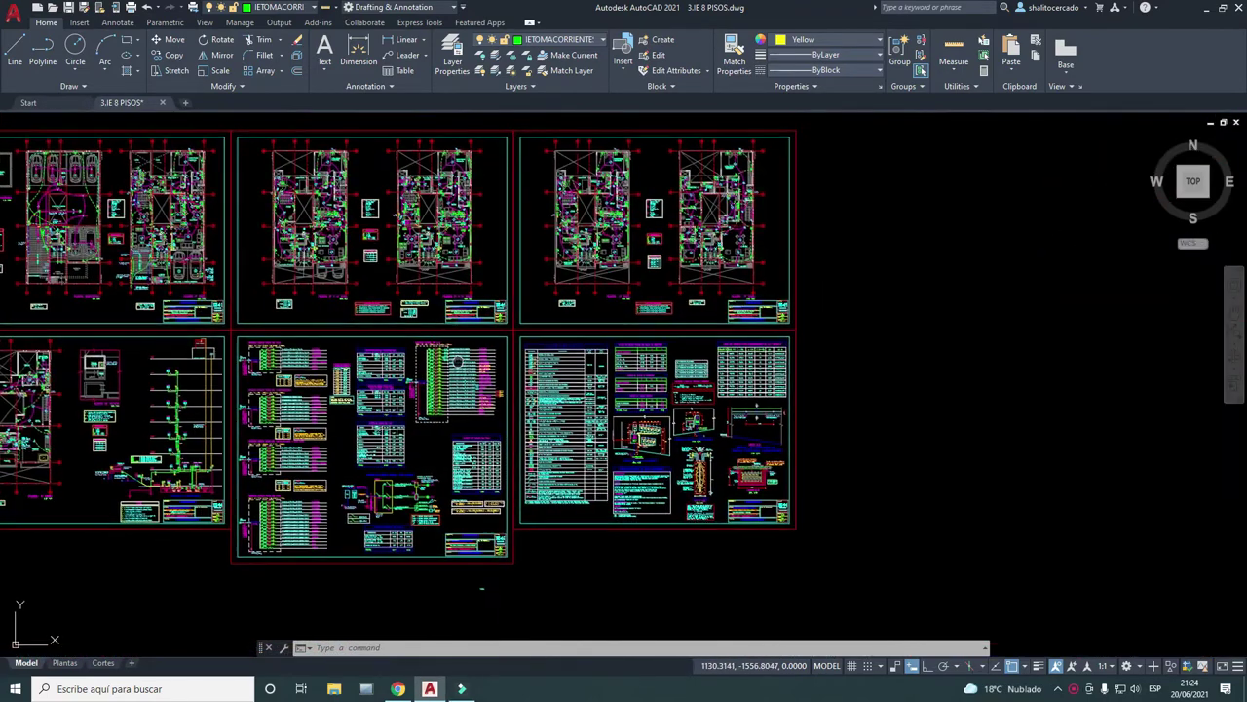
{"action": "scroll", "coordinate": [393, 295], "scroll_direction": "up", "scroll_amount": 2}
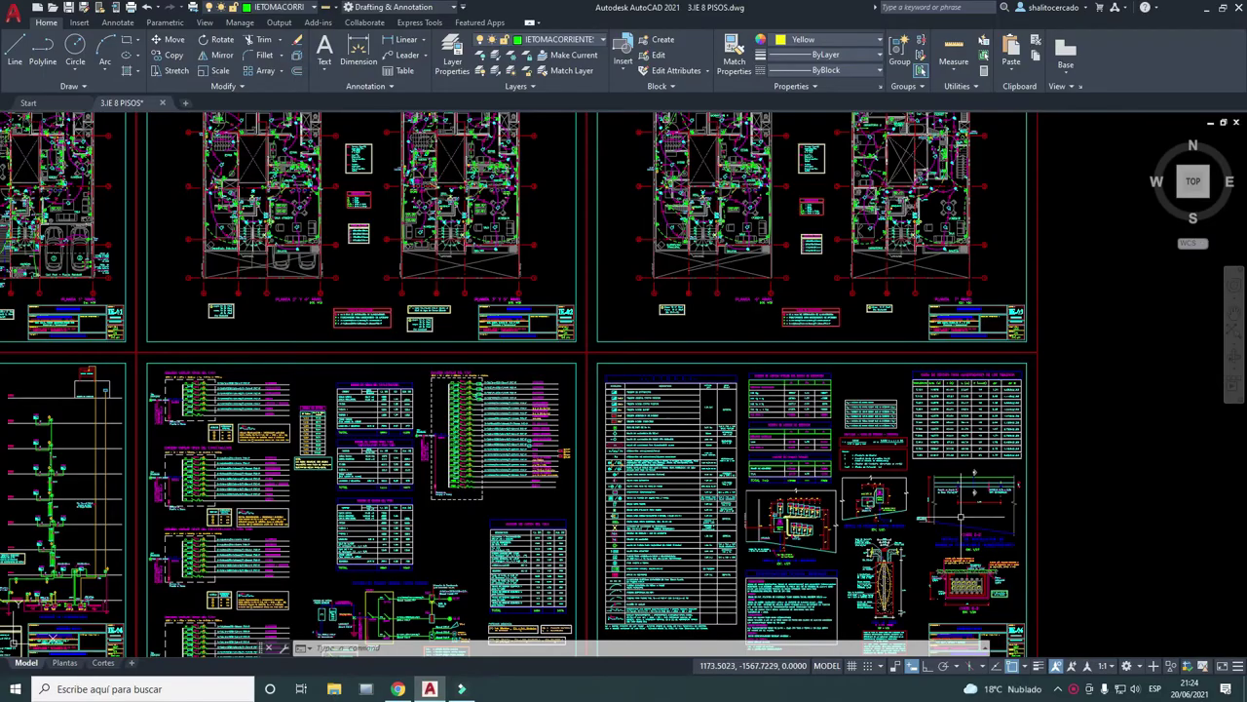
{"action": "scroll", "coordinate": [960, 516], "scroll_direction": "up", "scroll_amount": 1}
{"action": "scroll", "coordinate": [935, 497], "scroll_direction": "up", "scroll_amount": 1}
{"action": "scroll", "coordinate": [877, 468], "scroll_direction": "up", "scroll_amount": 2}
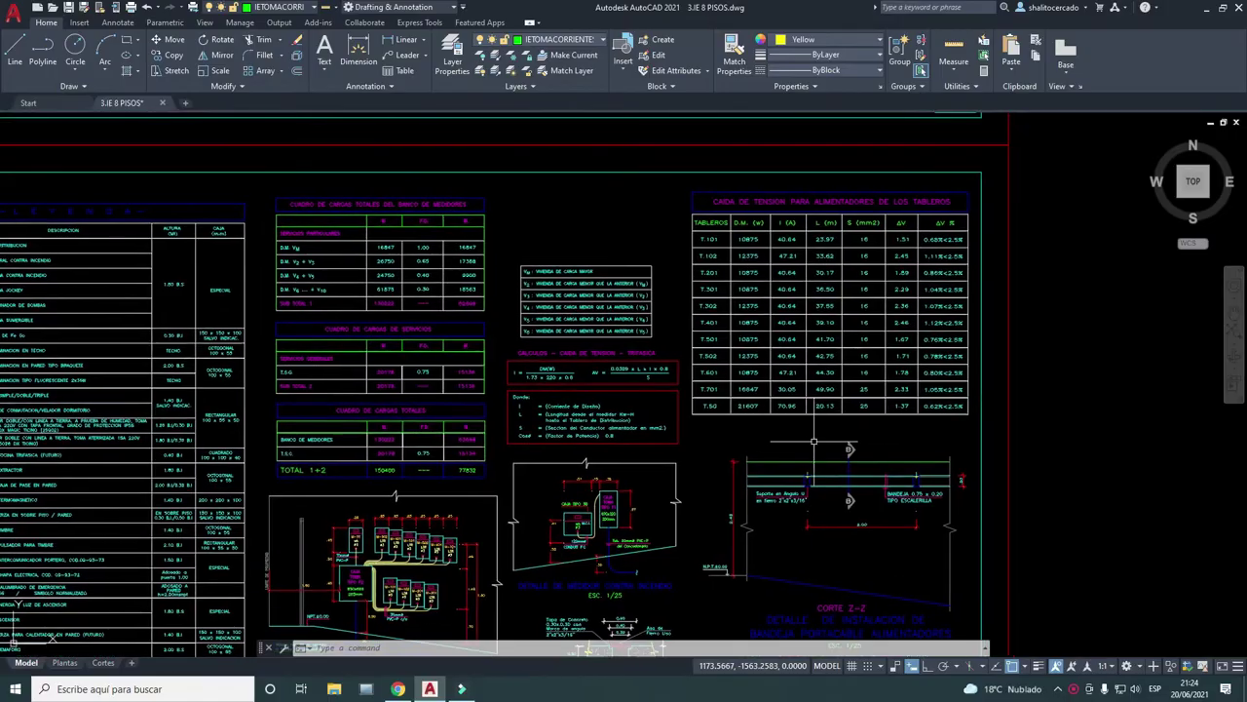
{"action": "scroll", "coordinate": [872, 400], "scroll_direction": "up", "scroll_amount": 2}
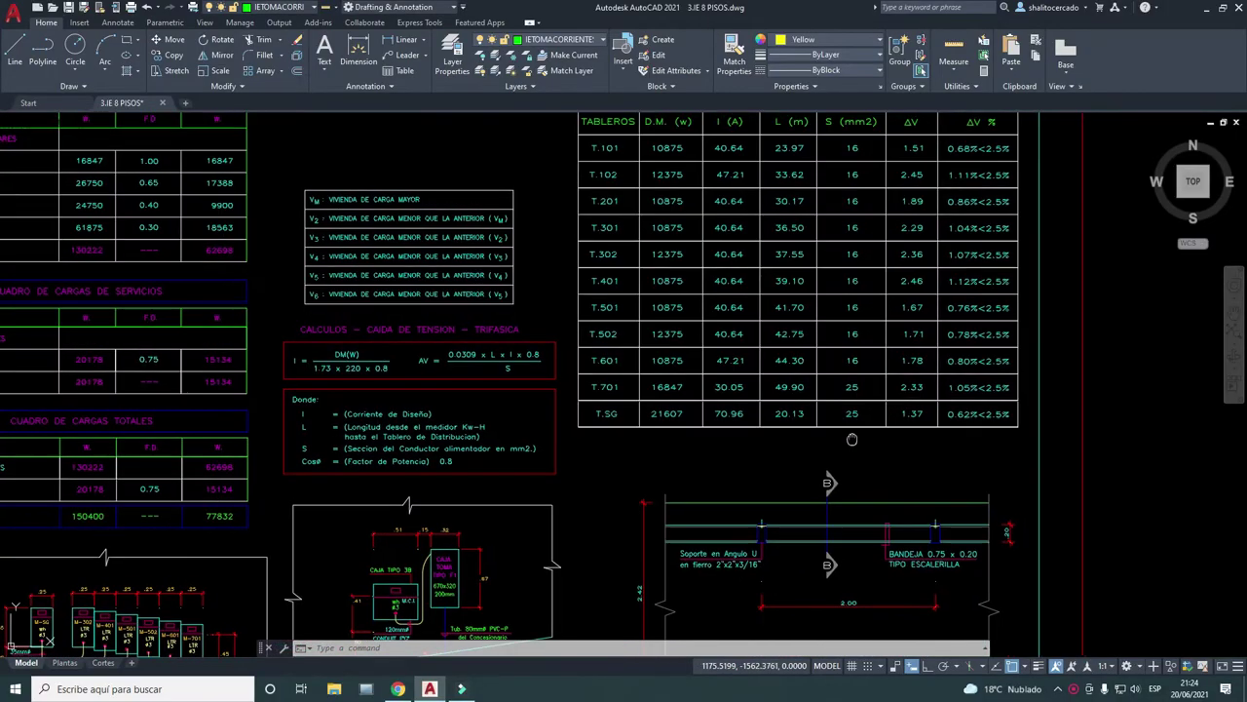
{"action": "middle_click_drag", "start_coordinate": [877, 397], "coordinate": [812, 453]}
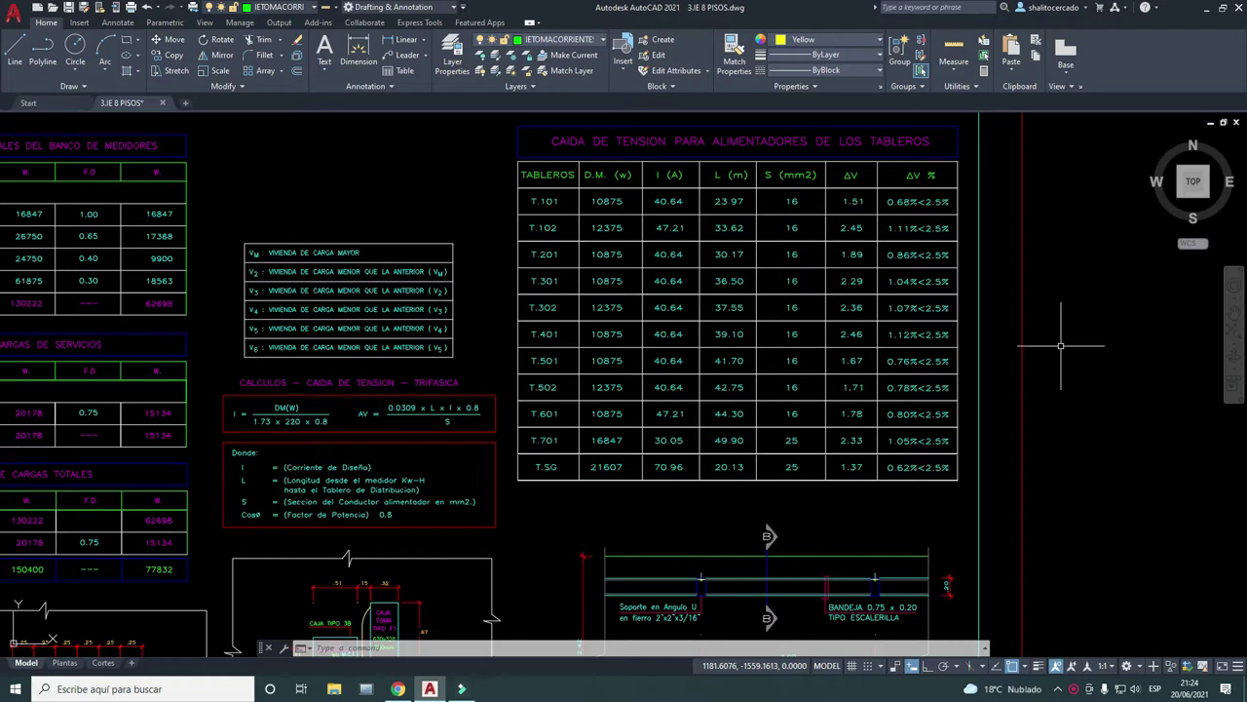
{"action": "scroll", "coordinate": [1061, 345], "scroll_direction": "up", "scroll_amount": 3}
{"action": "scroll", "coordinate": [1030, 325], "scroll_direction": "down", "scroll_amount": 3}
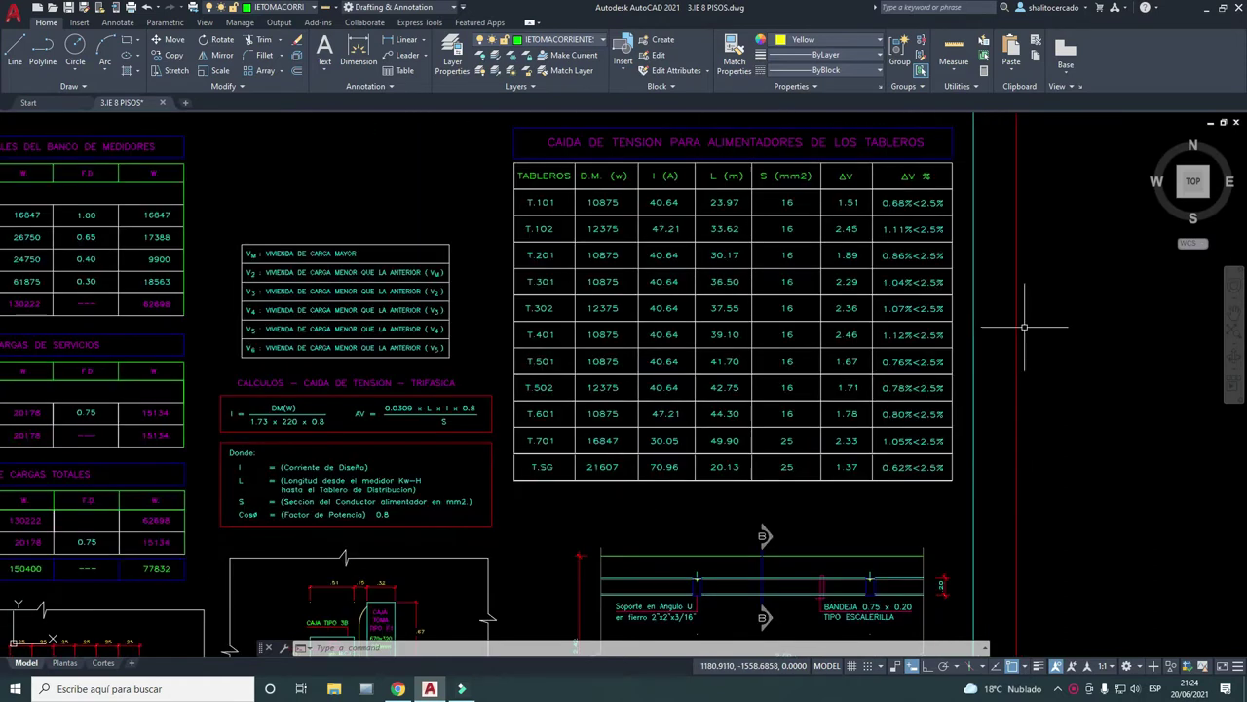
Step: Centre the voltage-drop table in view, then minimize AutoCAD to reveal the desktop
{"action": "middle_click_drag", "start_coordinate": [1030, 325], "coordinate": [976, 377]}
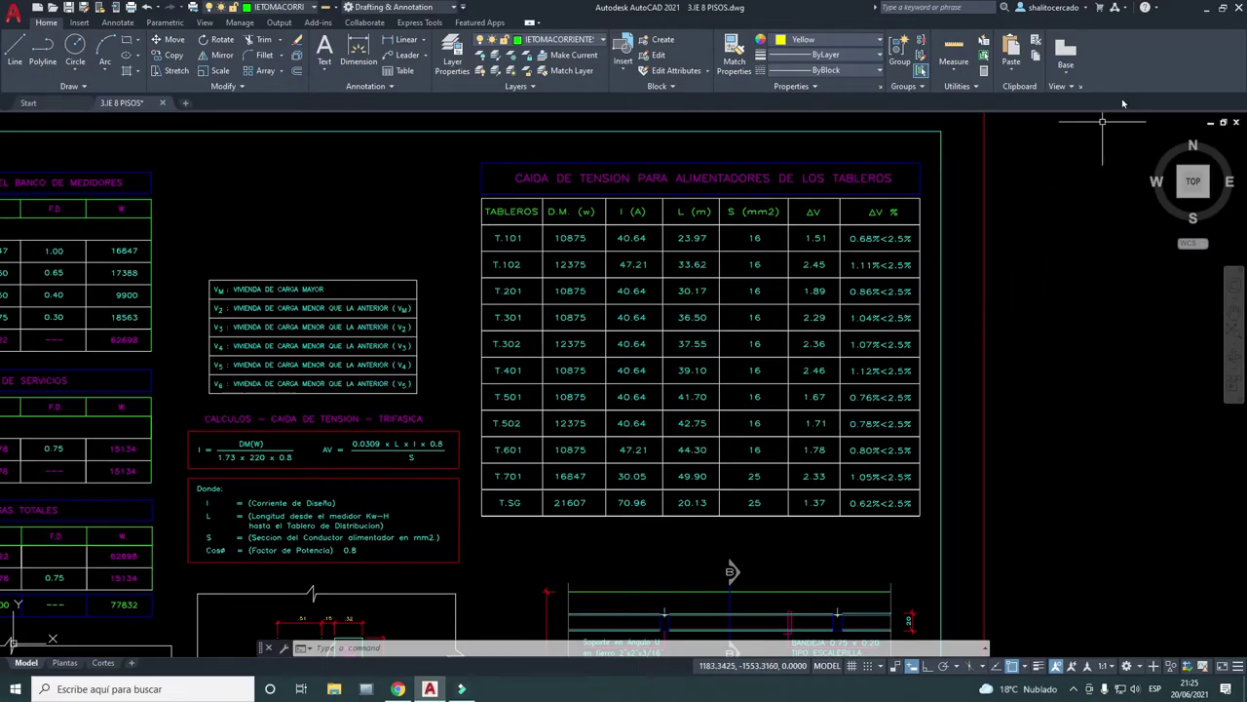
{"action": "scroll", "coordinate": [1023, 236], "scroll_direction": "up", "scroll_amount": 2}
{"action": "scroll", "coordinate": [1023, 236], "scroll_direction": "down", "scroll_amount": 2}
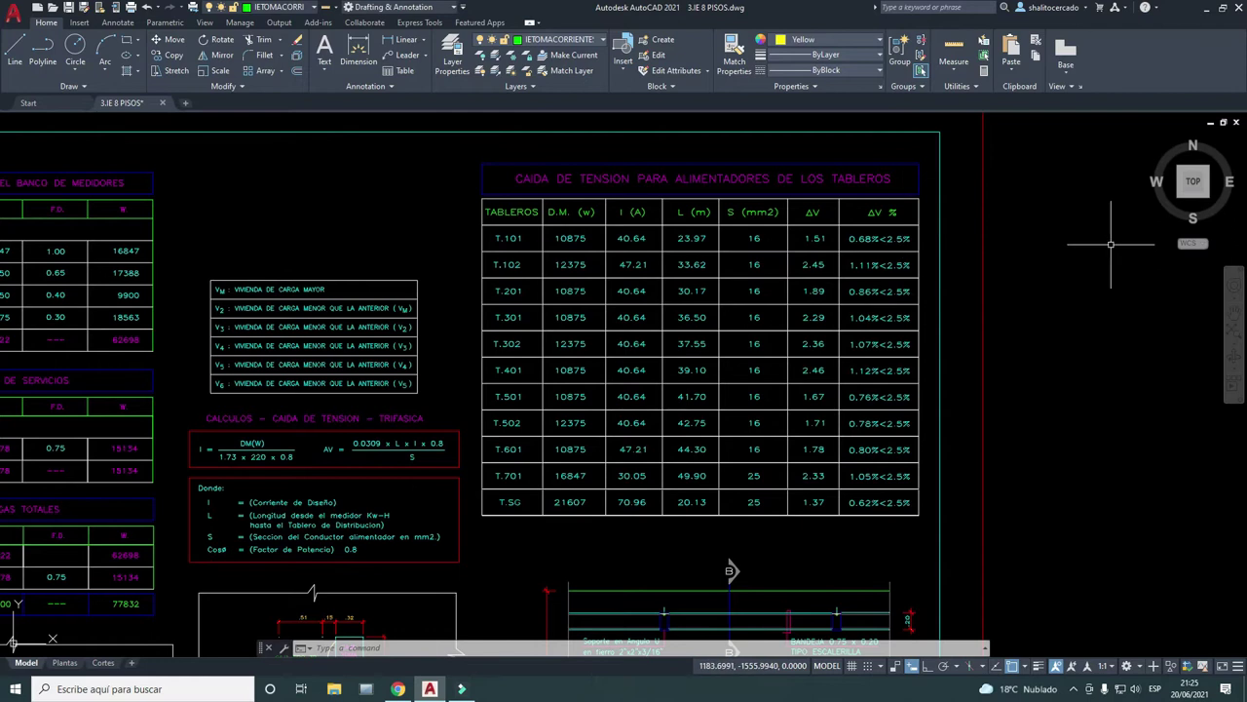
{"action": "left_click", "coordinate": [1209, 12]}
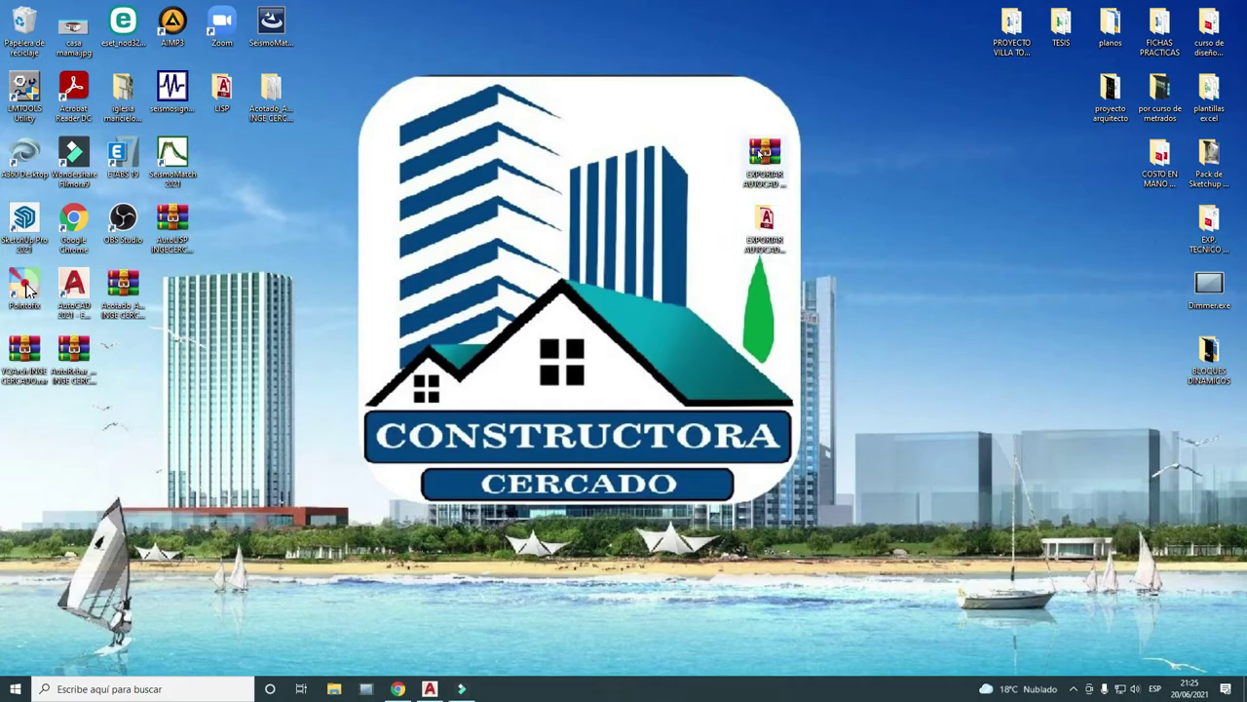
Step: Check the desktop EXPORTAR AUTOCAD A EXCEL folder for T2E_table to excel.lsp, then return to AutoCAD
{"action": "left_click", "coordinate": [760, 154]}
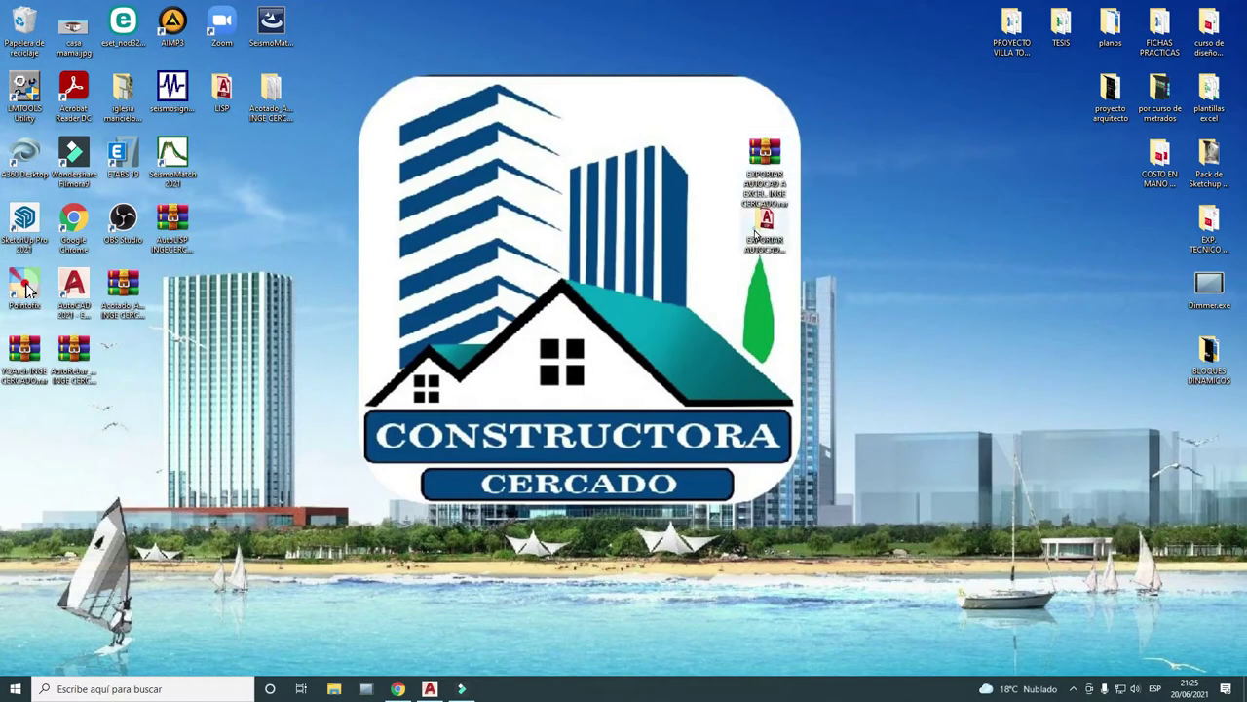
{"action": "left_click", "coordinate": [766, 223]}
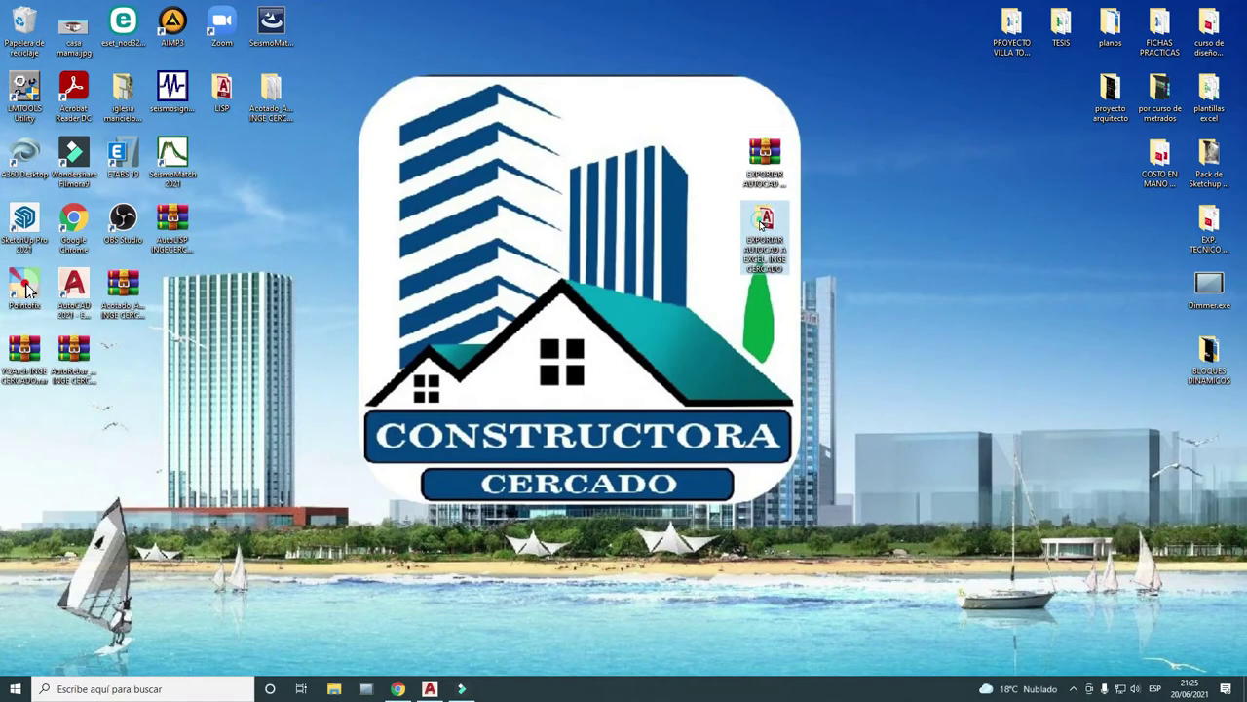
{"action": "double_click", "coordinate": [763, 224]}
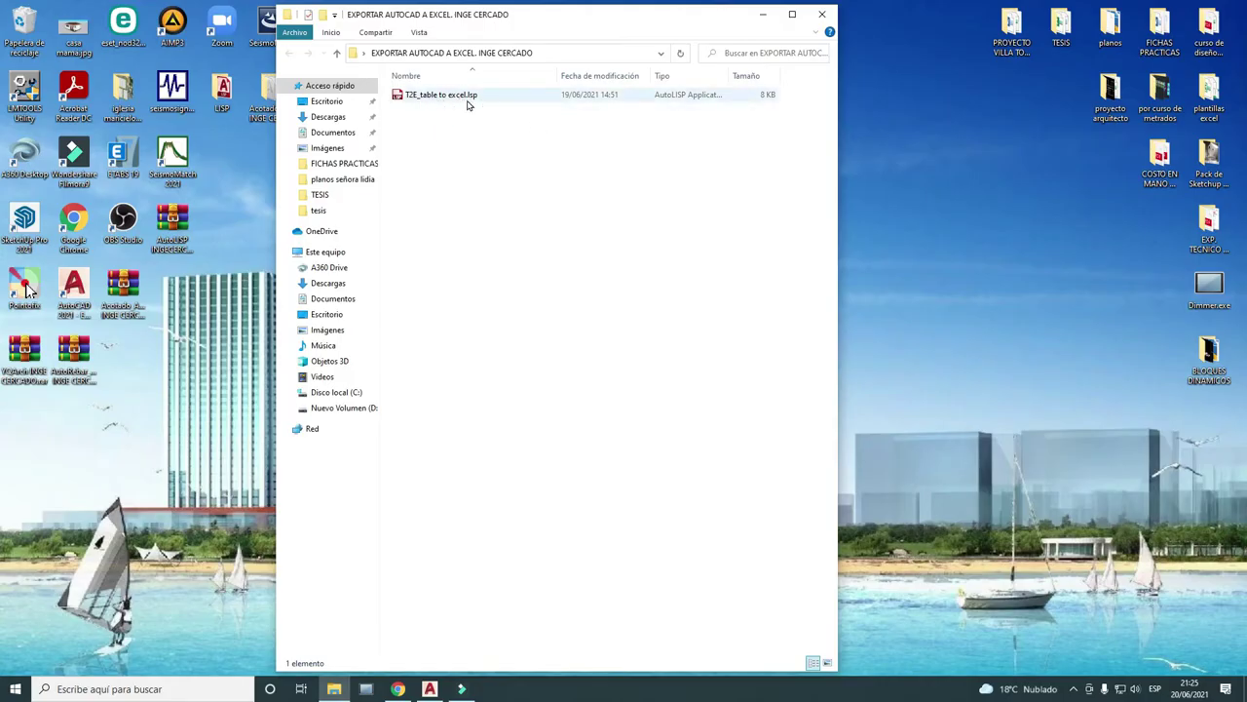
{"action": "left_click", "coordinate": [817, 25]}
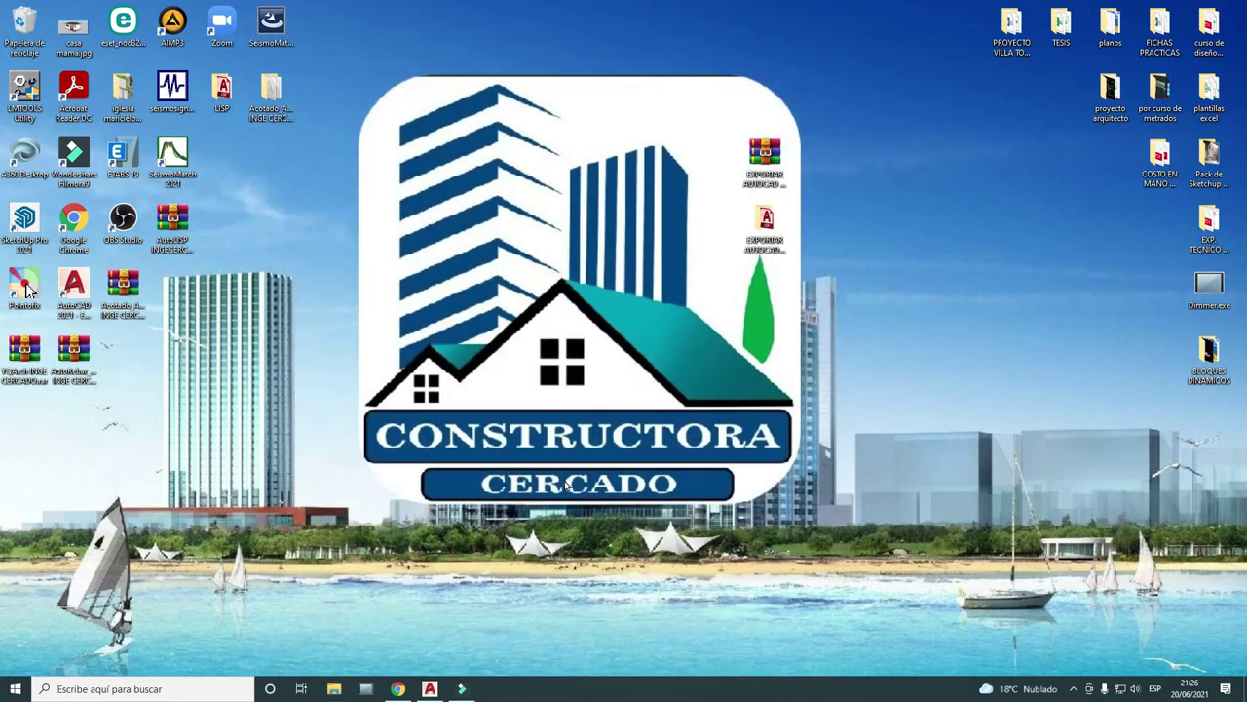
{"action": "left_click", "coordinate": [431, 684]}
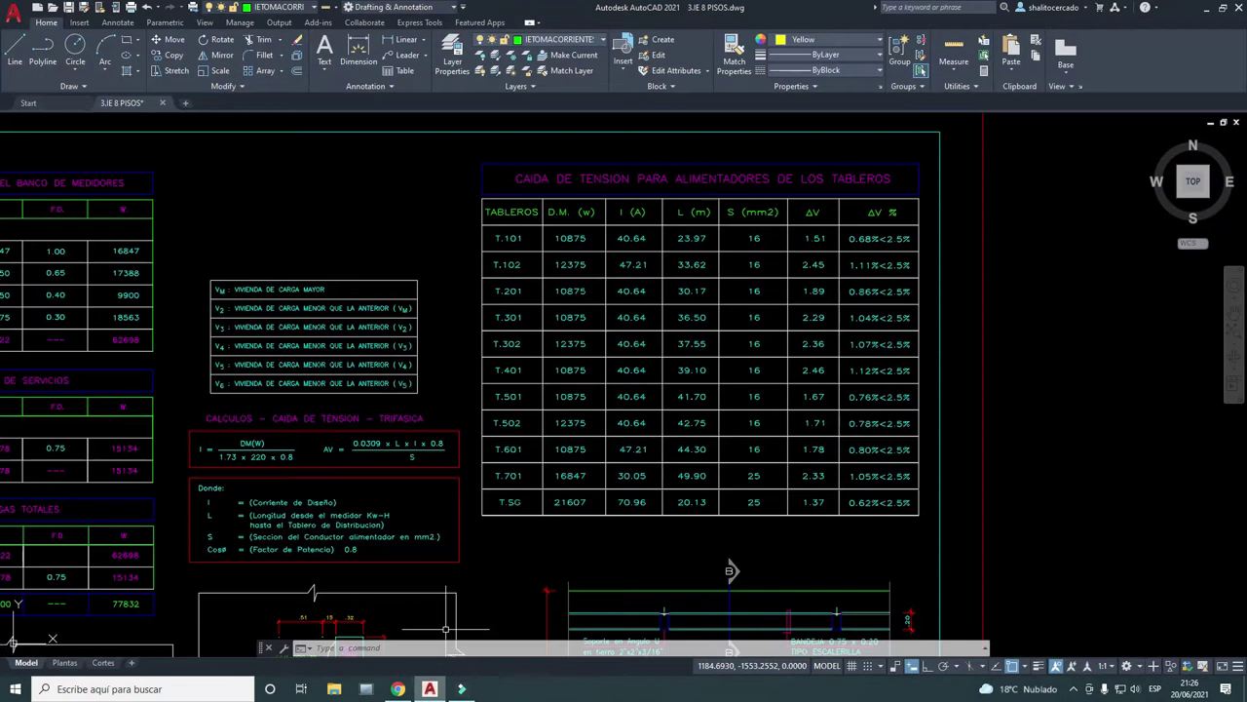
Step: Load T2E_table to excel.lsp from Escritorio > EXPORTAR AUTOCAD A EXCEL with Add to History ticked
{"action": "left_click", "coordinate": [240, 22]}
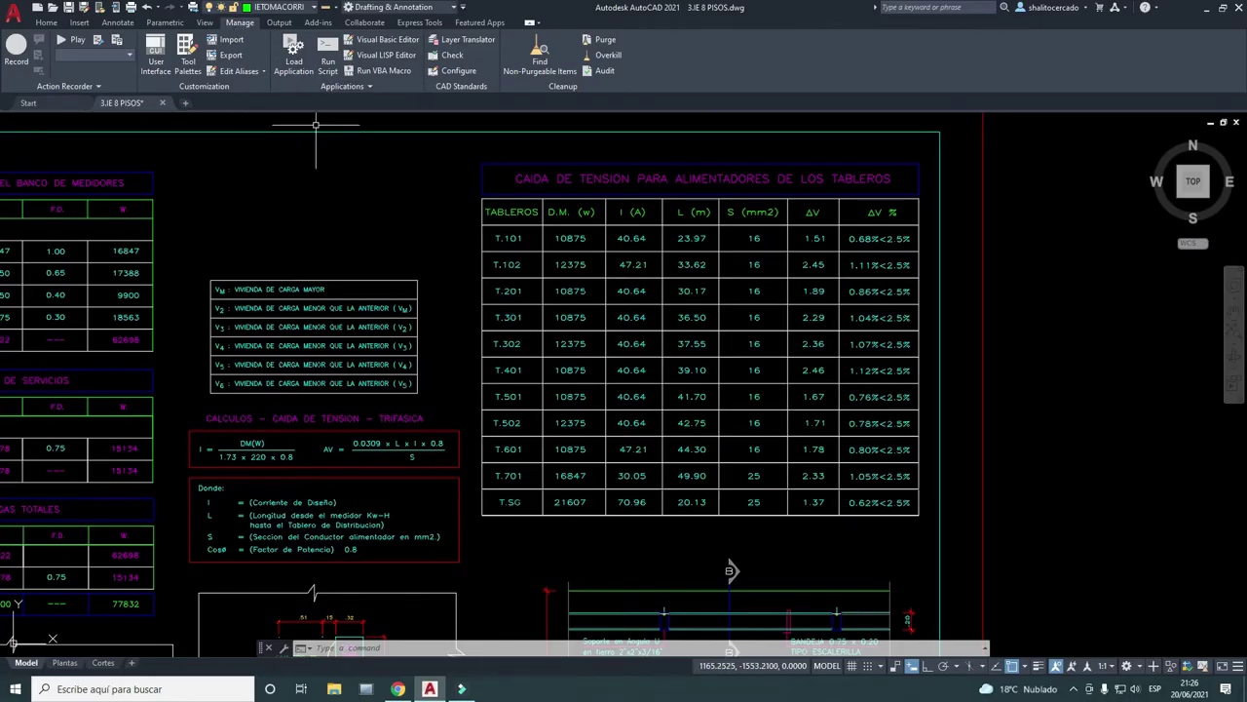
{"action": "left_click", "coordinate": [292, 64]}
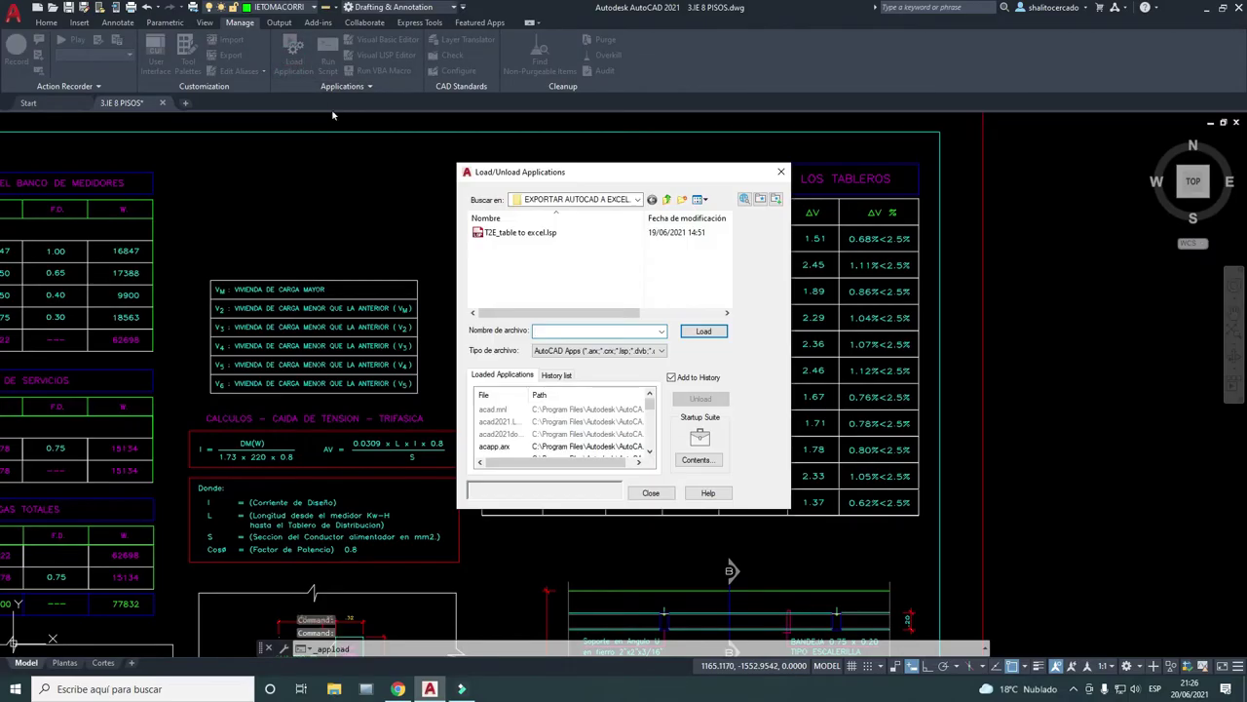
{"action": "left_click", "coordinate": [624, 199]}
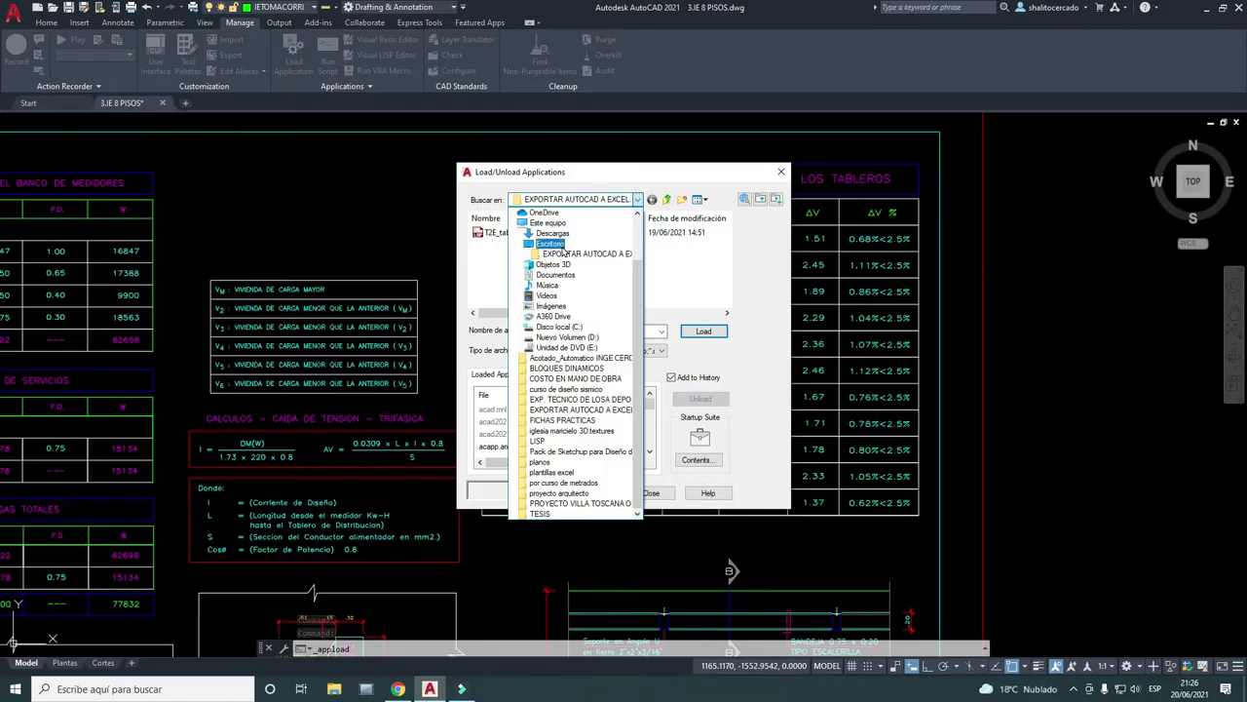
{"action": "left_click", "coordinate": [562, 246]}
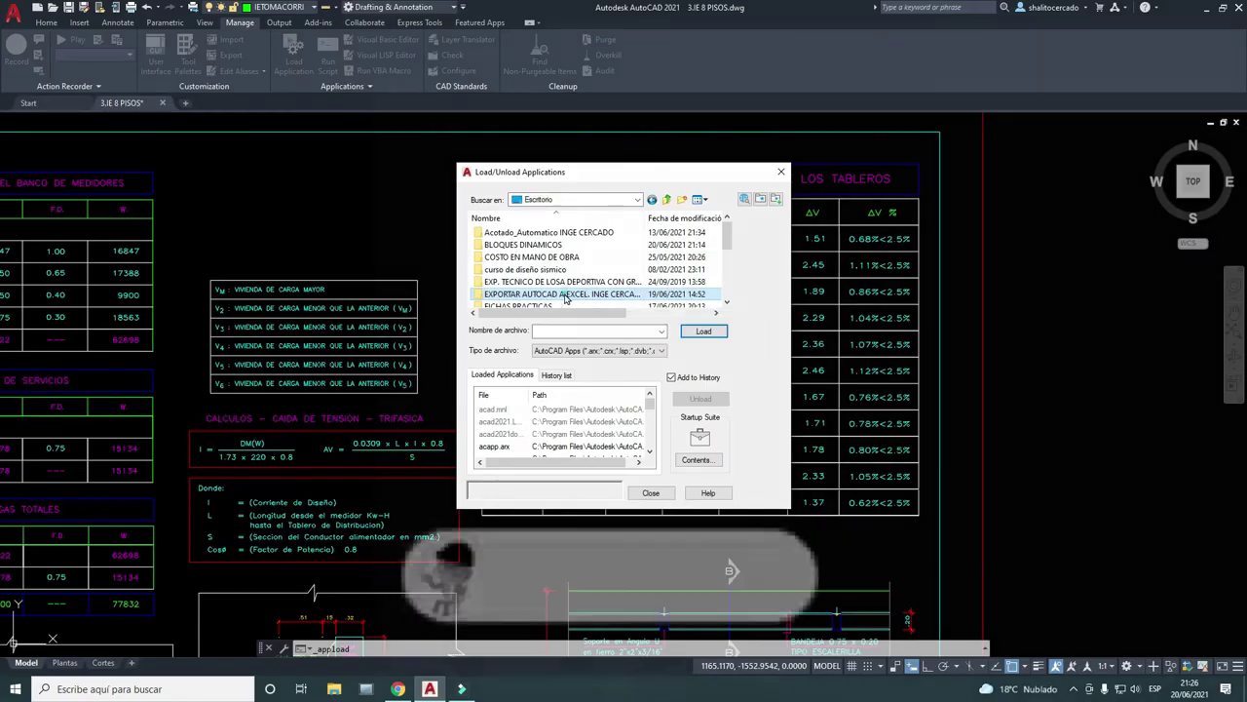
{"action": "double_click", "coordinate": [552, 294]}
{"action": "left_click", "coordinate": [516, 234]}
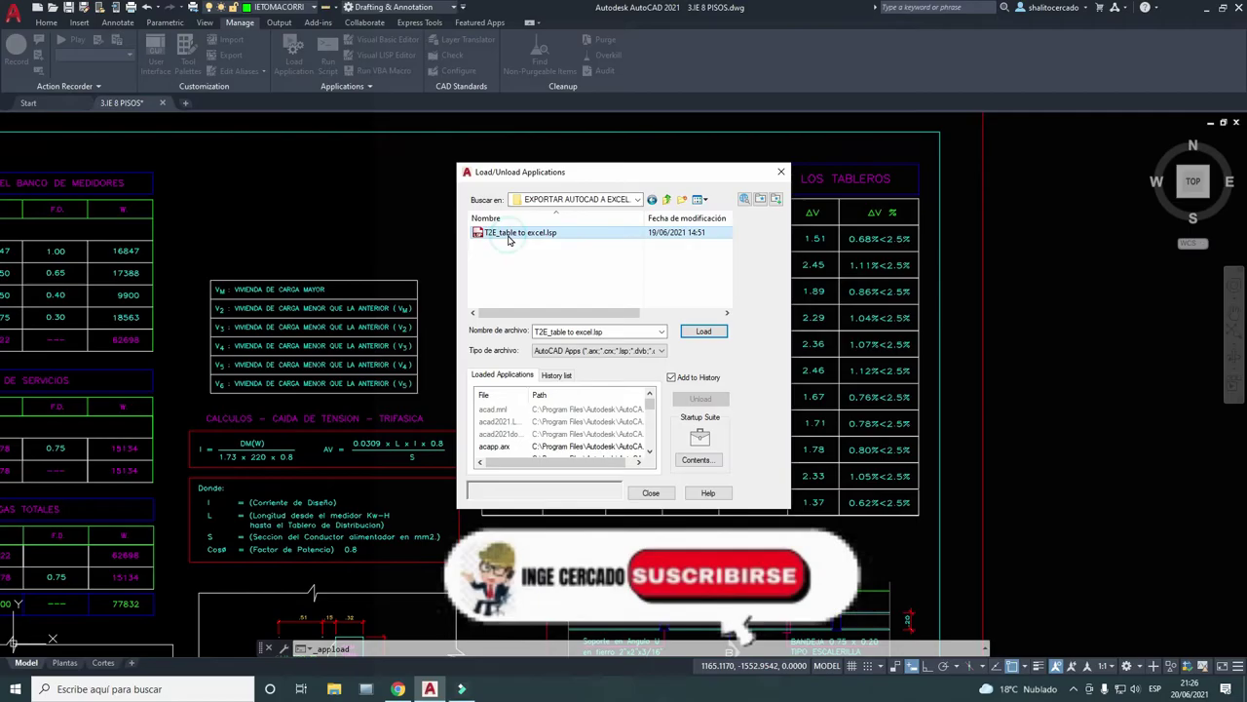
{"action": "left_click", "coordinate": [702, 331]}
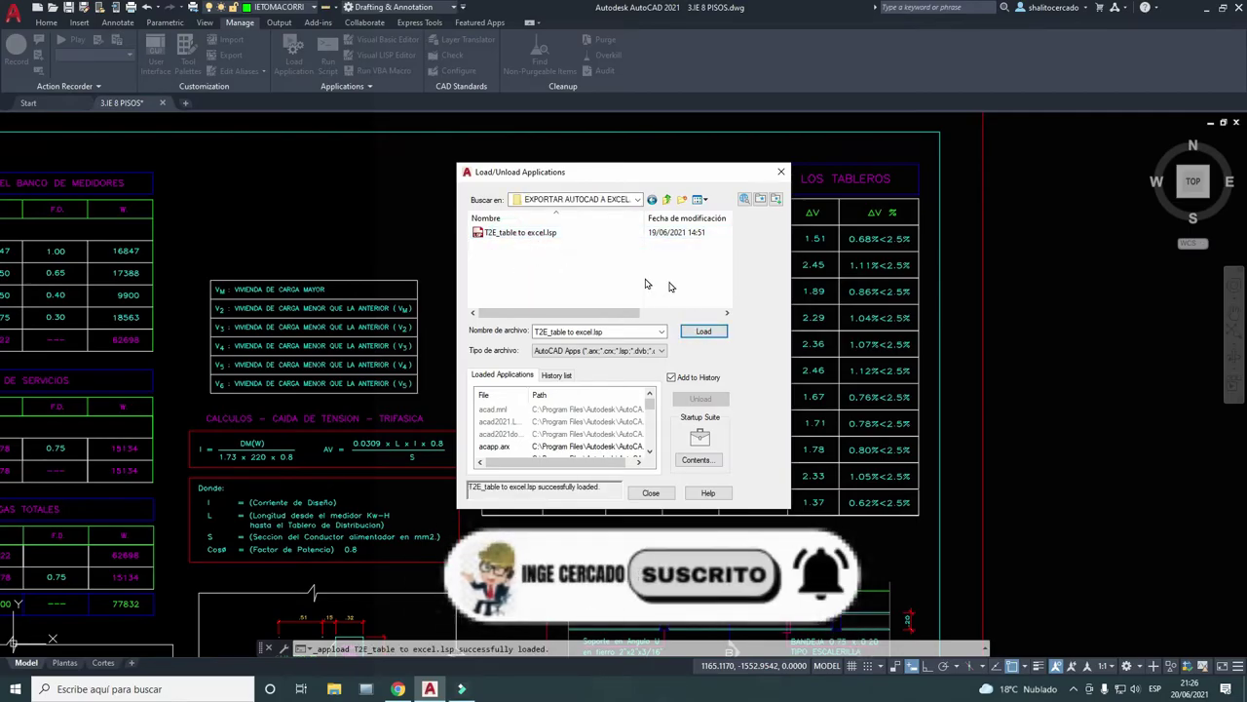
{"action": "left_click", "coordinate": [672, 377]}
{"action": "left_click", "coordinate": [671, 378]}
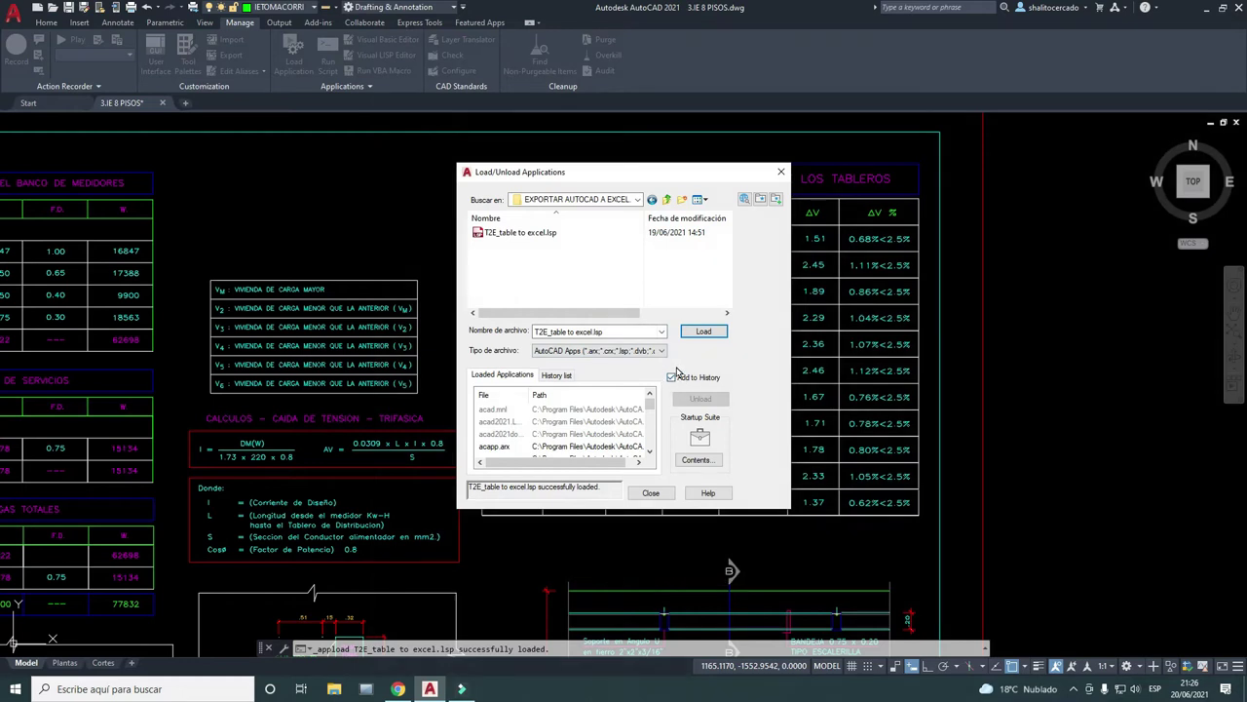
Step: Add T2E_table to excel.lsp from the export folder to the Startup Suite, then close the loader
{"action": "left_click", "coordinate": [707, 461]}
{"action": "left_click", "coordinate": [694, 463]}
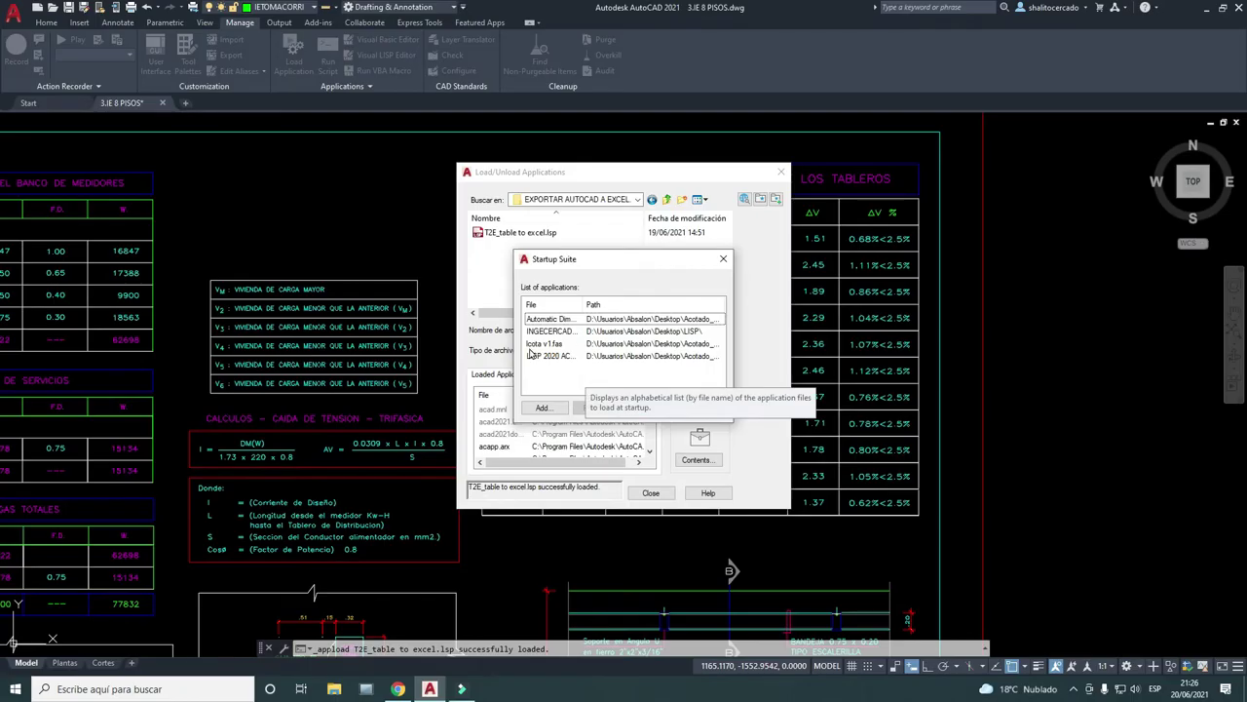
{"action": "left_click", "coordinate": [543, 408]}
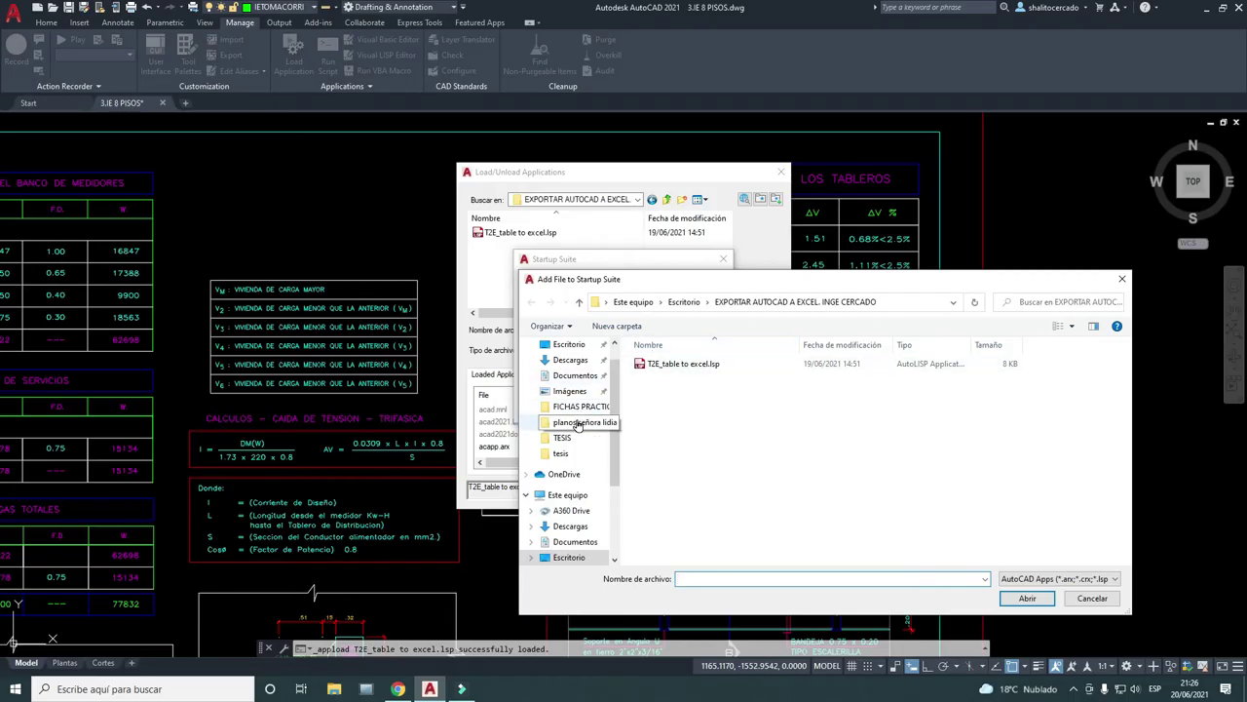
{"action": "left_click", "coordinate": [569, 344]}
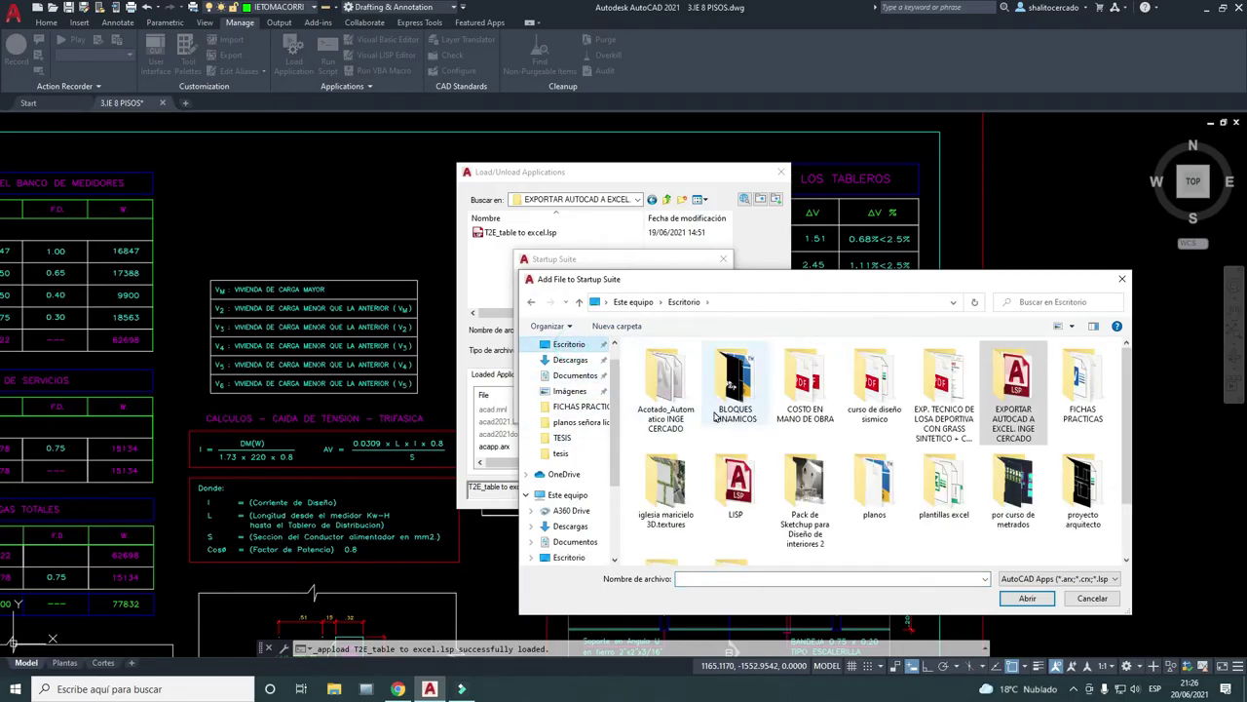
{"action": "double_click", "coordinate": [1015, 395]}
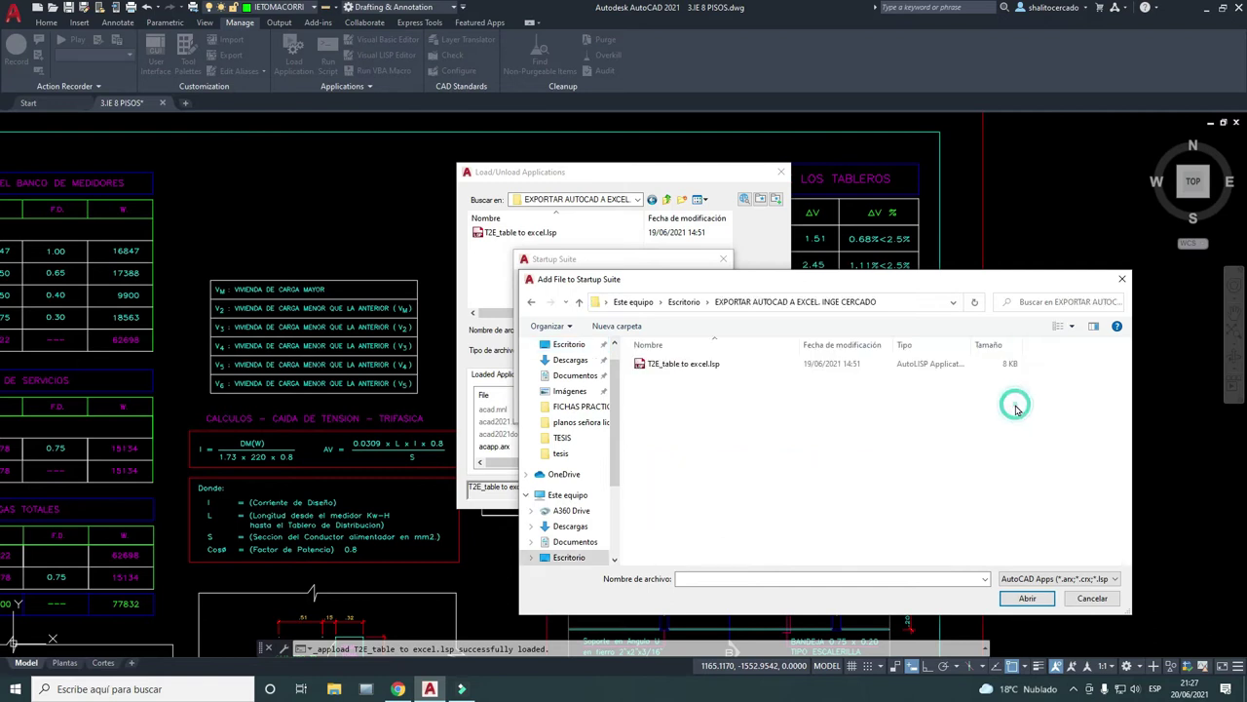
{"action": "left_click", "coordinate": [672, 366]}
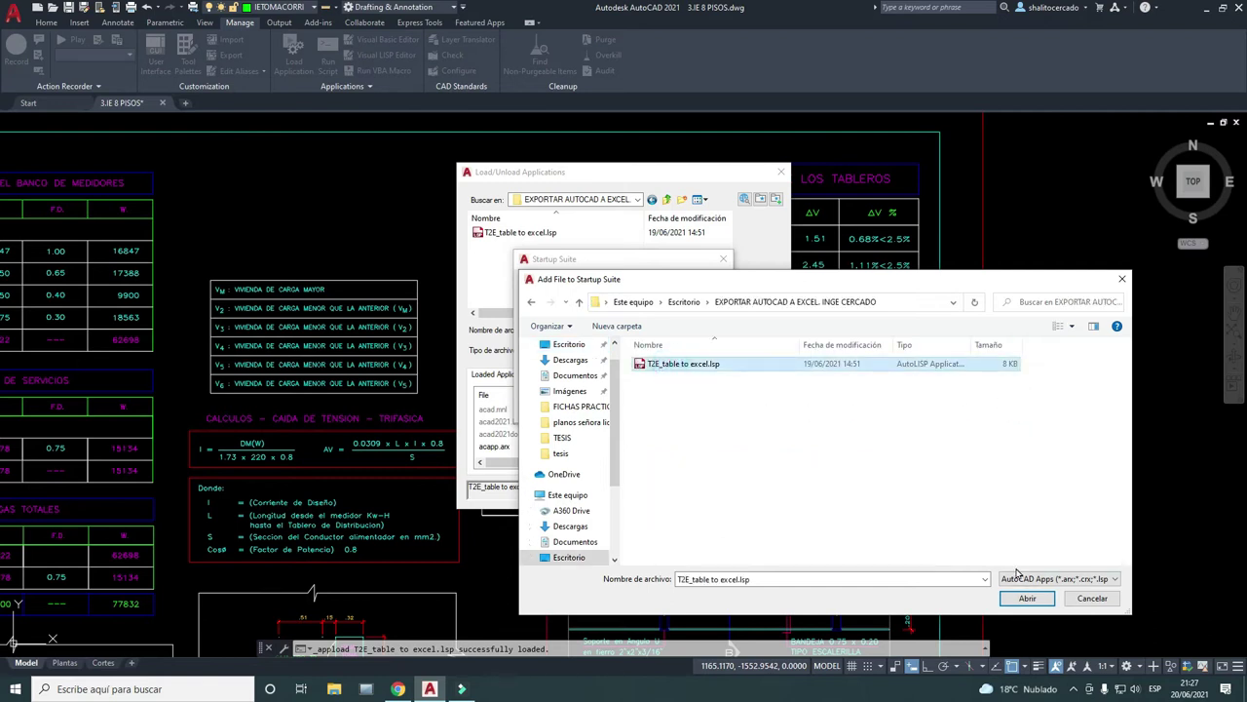
{"action": "left_click", "coordinate": [1019, 597]}
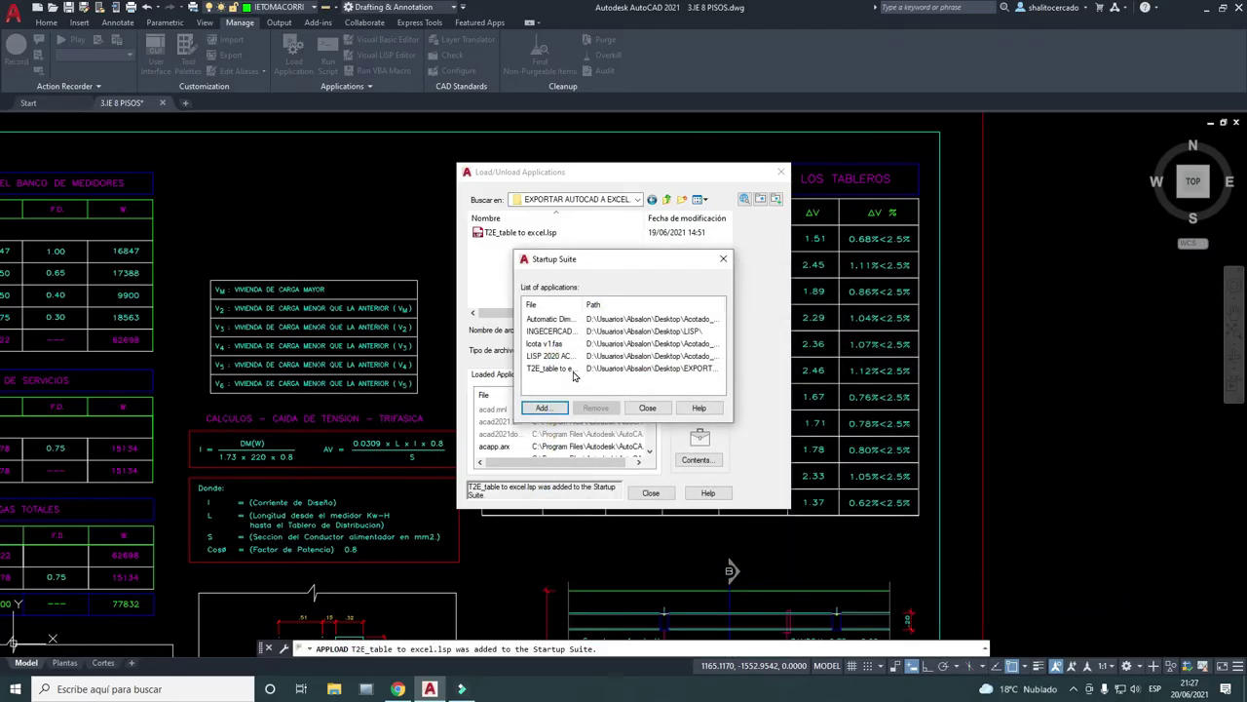
{"action": "left_click", "coordinate": [590, 370]}
{"action": "left_click", "coordinate": [589, 372]}
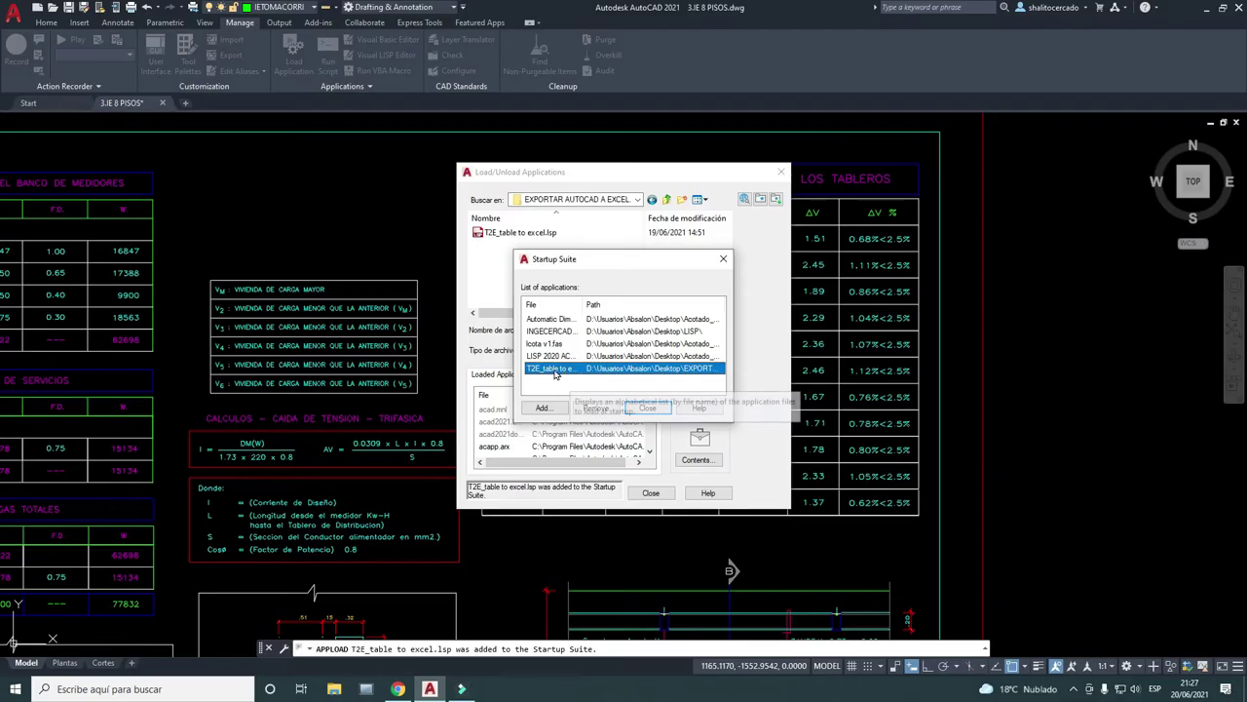
{"action": "left_click", "coordinate": [643, 410]}
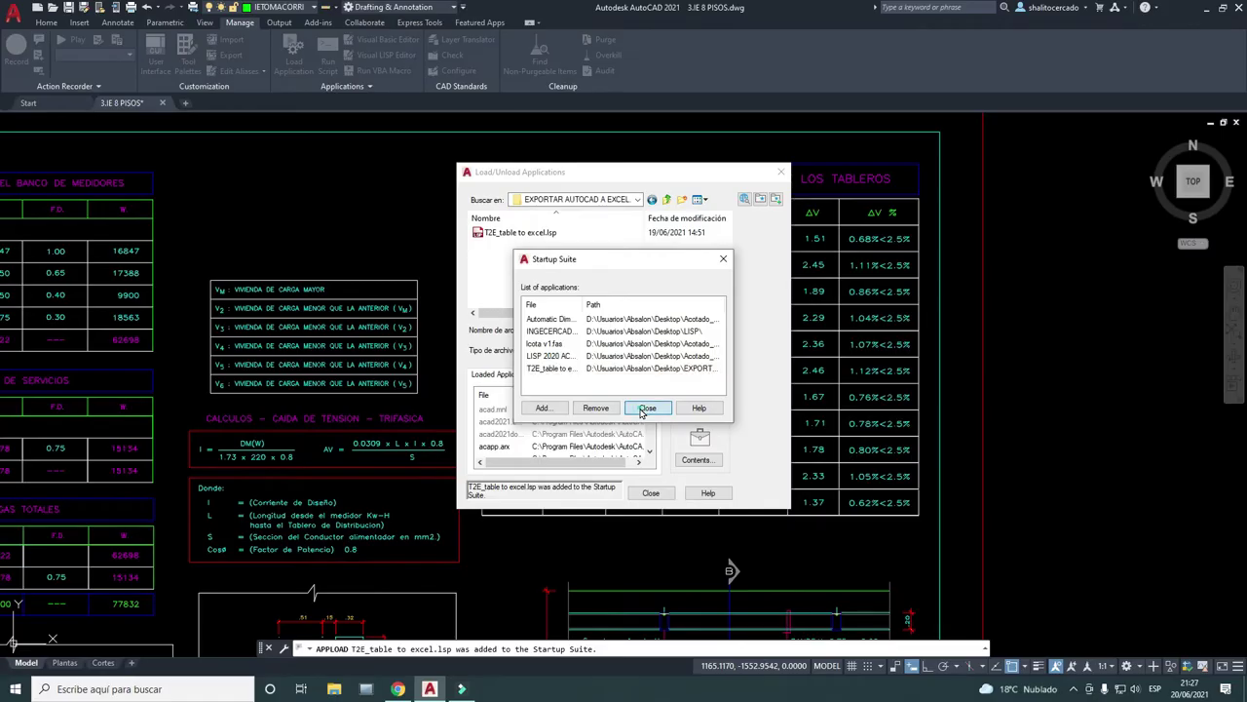
{"action": "left_click", "coordinate": [651, 493]}
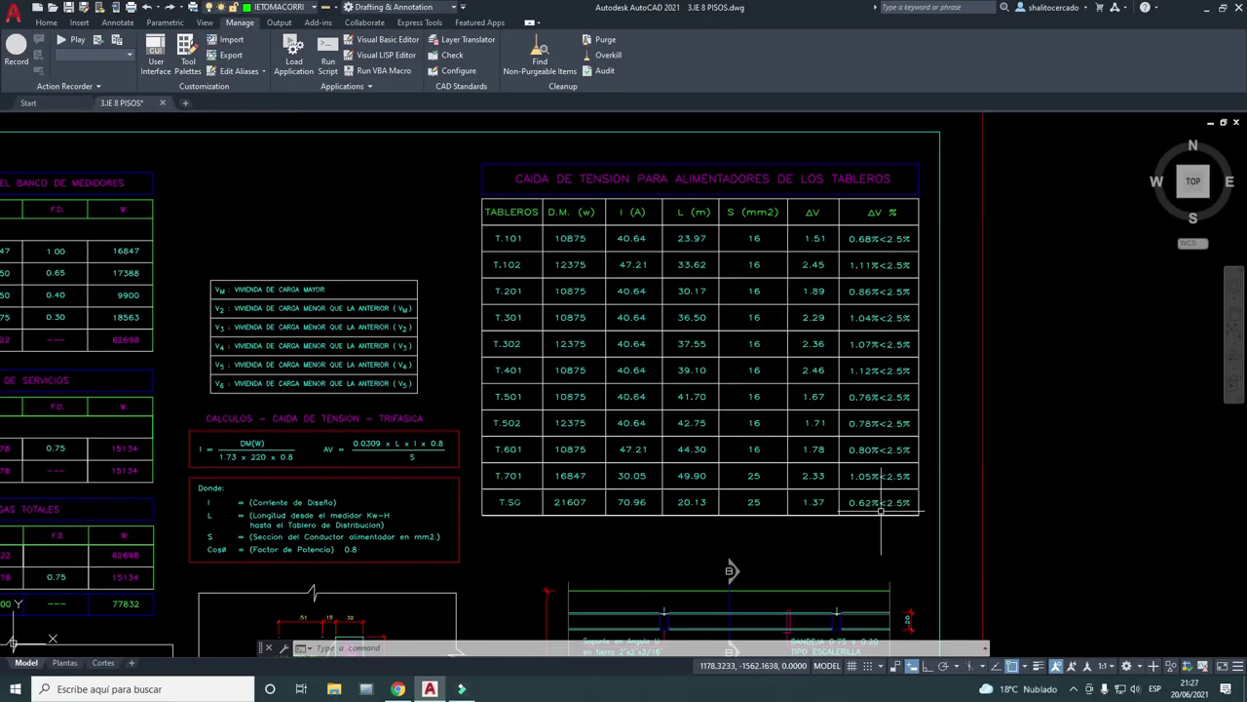
Step: Run T2E and pick the voltage-drop table's top-left and bottom-right corners to export it
{"action": "type", "text": "T"}
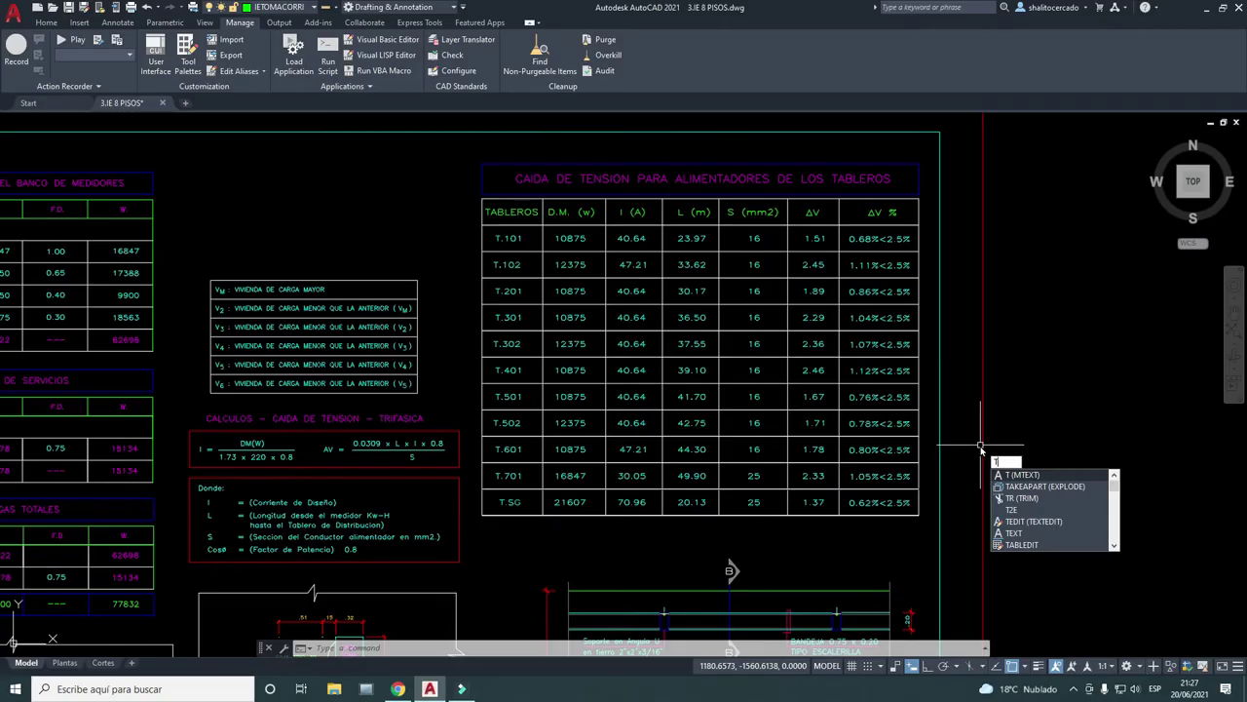
{"action": "type", "text": "2E"}
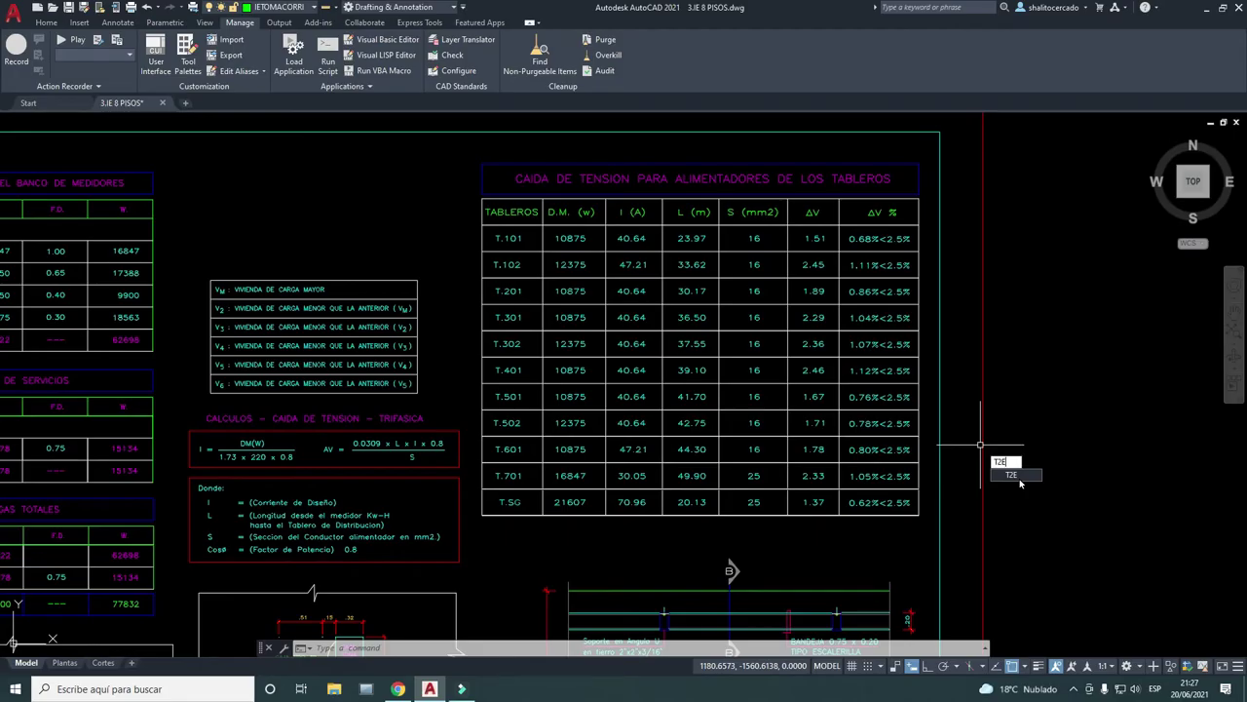
{"action": "key", "text": "Return"}
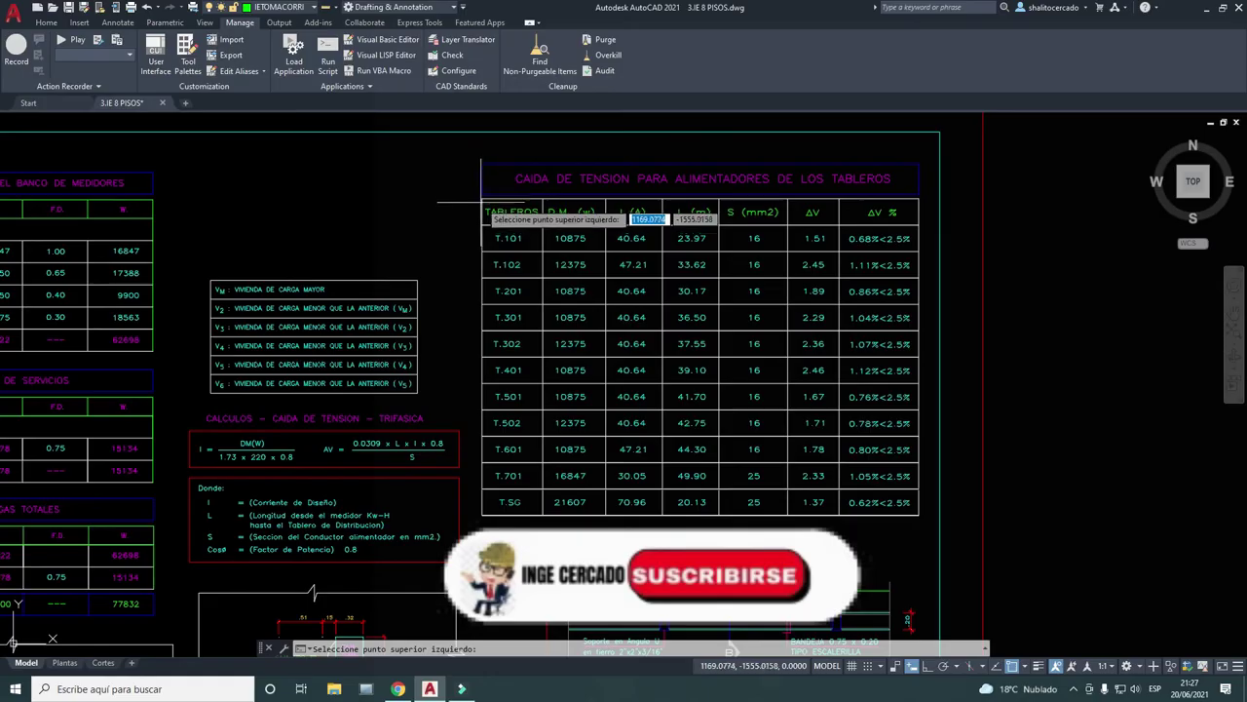
{"action": "left_click", "coordinate": [483, 199]}
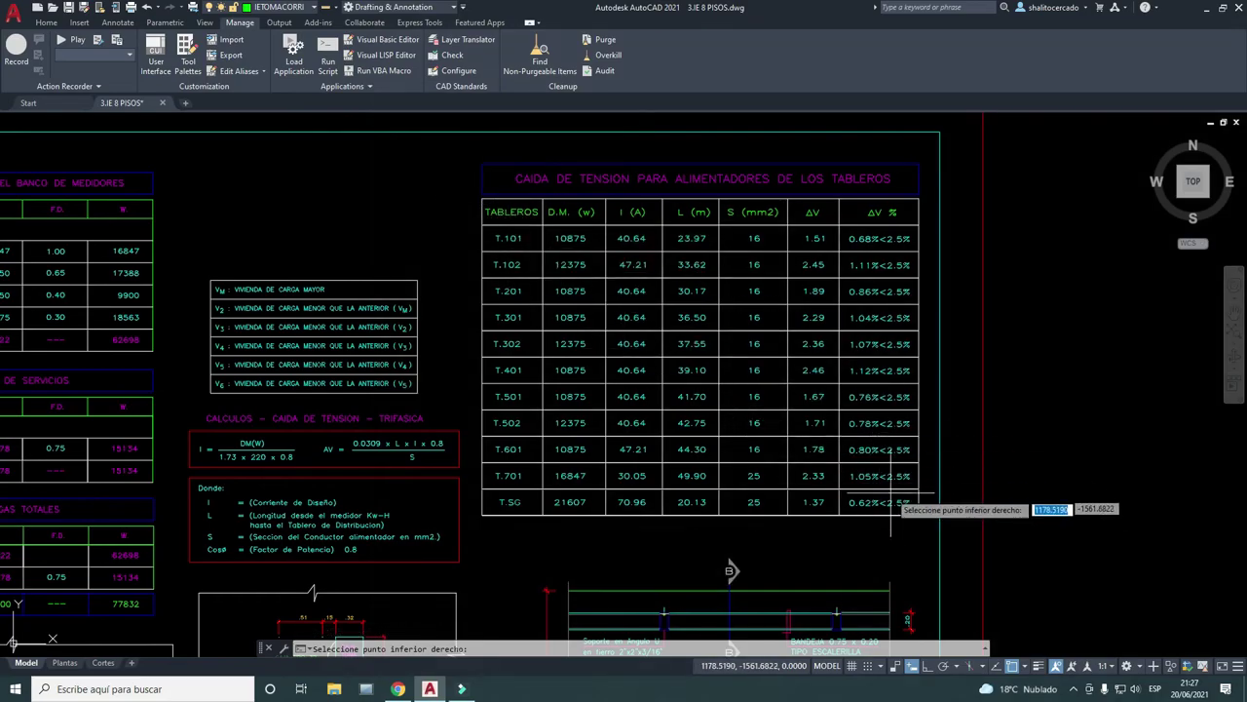
{"action": "left_click", "coordinate": [918, 514]}
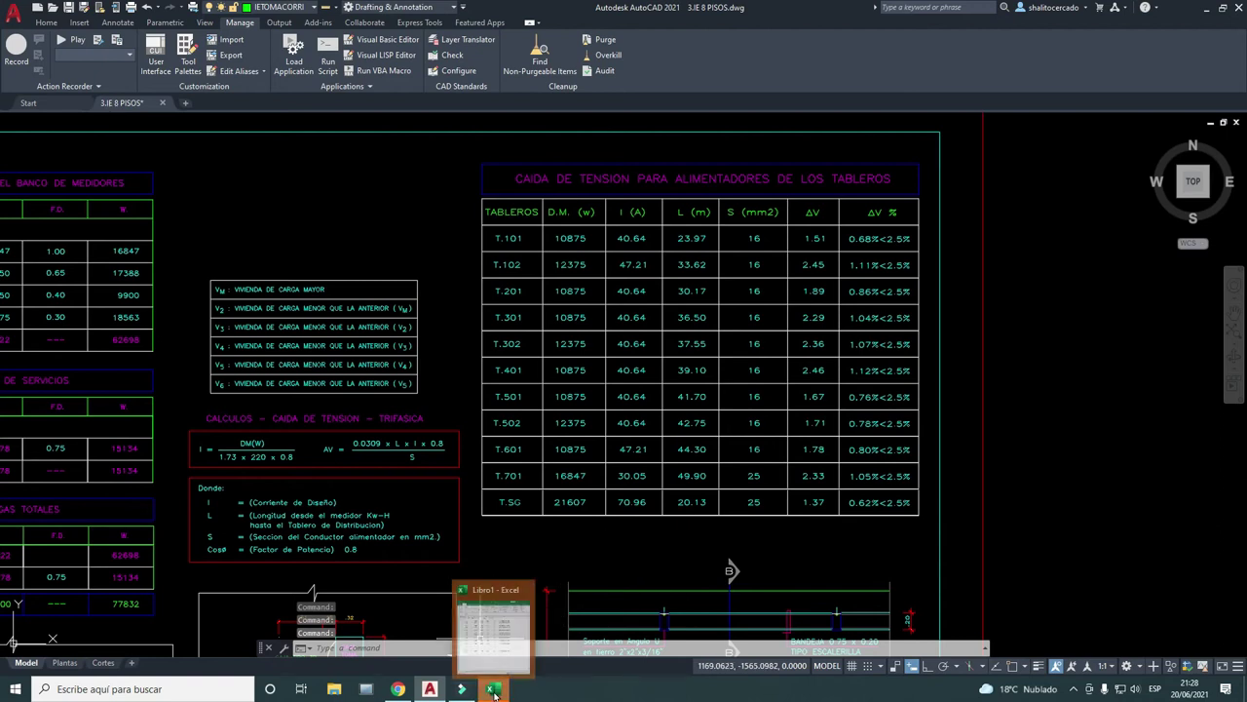
Step: Dismiss the licence warning in Libro1, review rows T.101 to T.SG, then close the workbook
{"action": "left_click", "coordinate": [494, 691]}
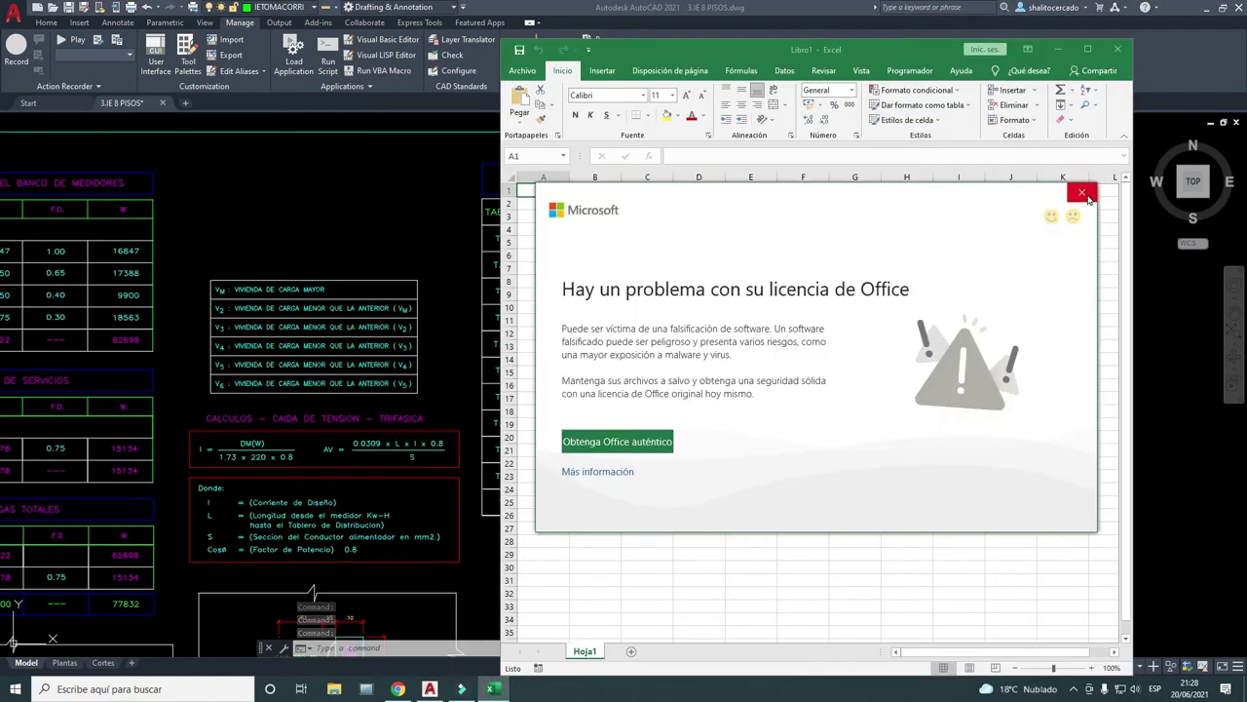
{"action": "left_click", "coordinate": [1081, 192]}
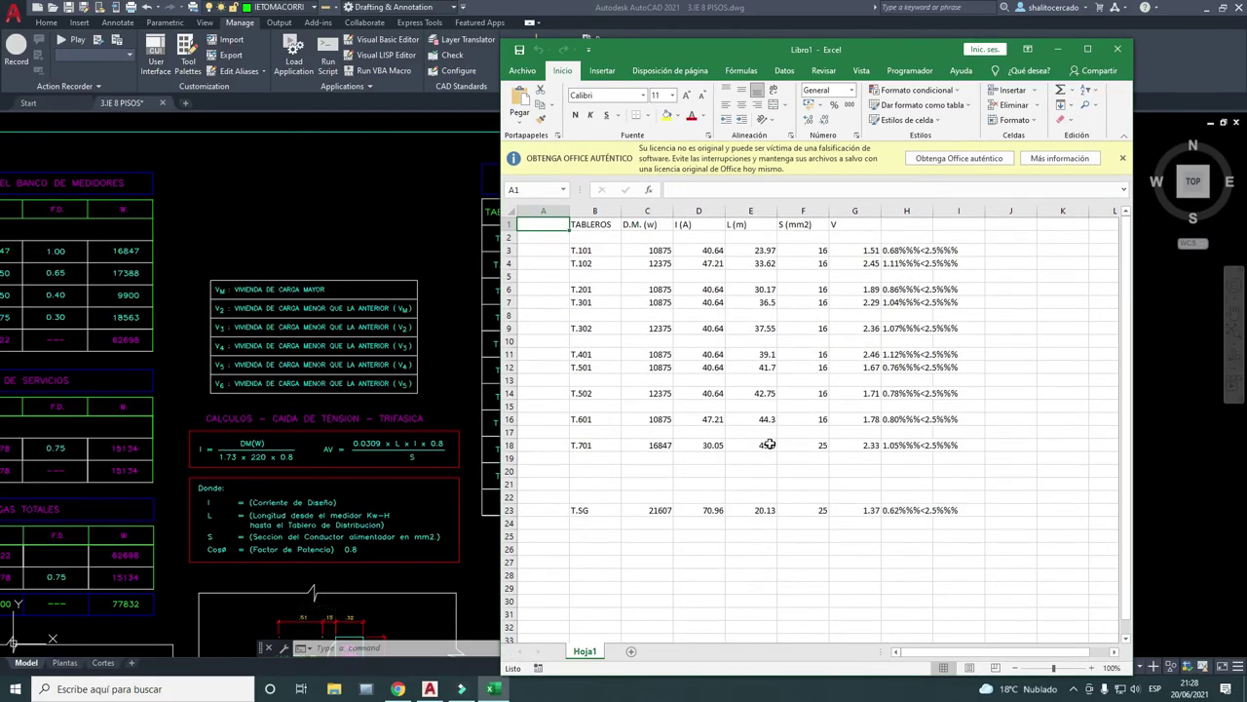
{"action": "scroll", "coordinate": [714, 319], "scroll_direction": "down", "scroll_amount": 3}
{"action": "scroll", "coordinate": [713, 319], "scroll_direction": "up", "scroll_amount": 3}
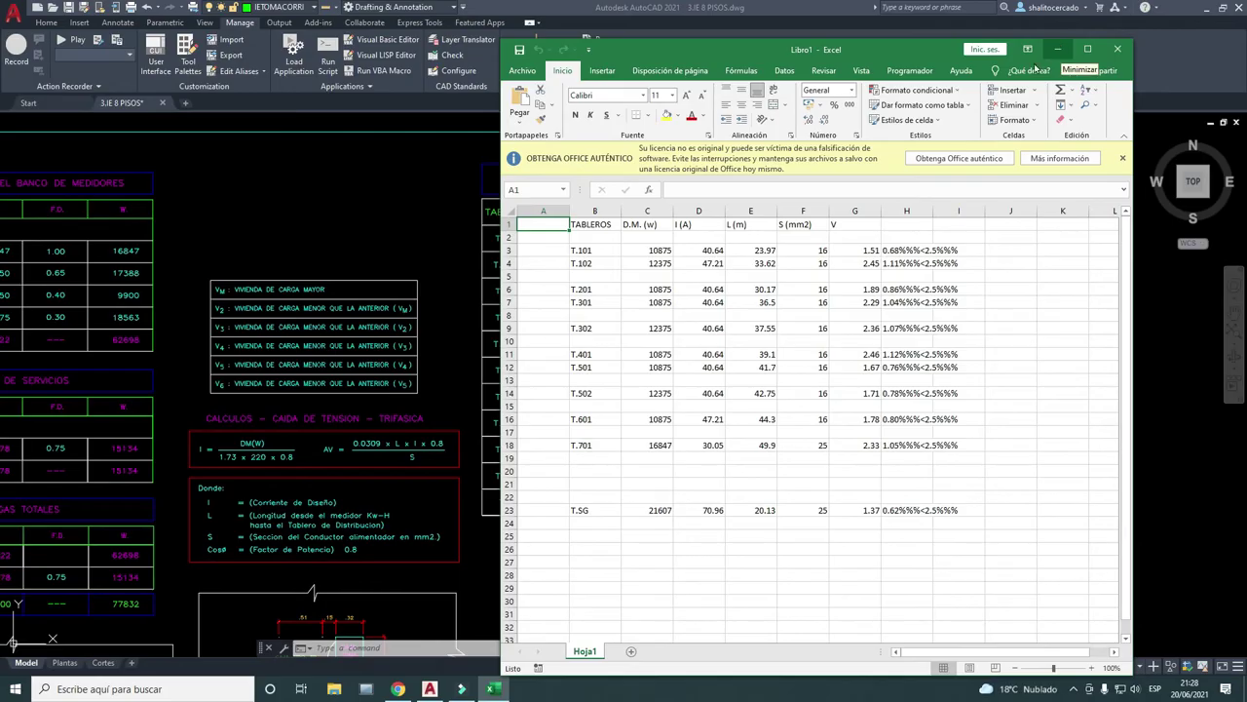
{"action": "left_click", "coordinate": [1058, 49]}
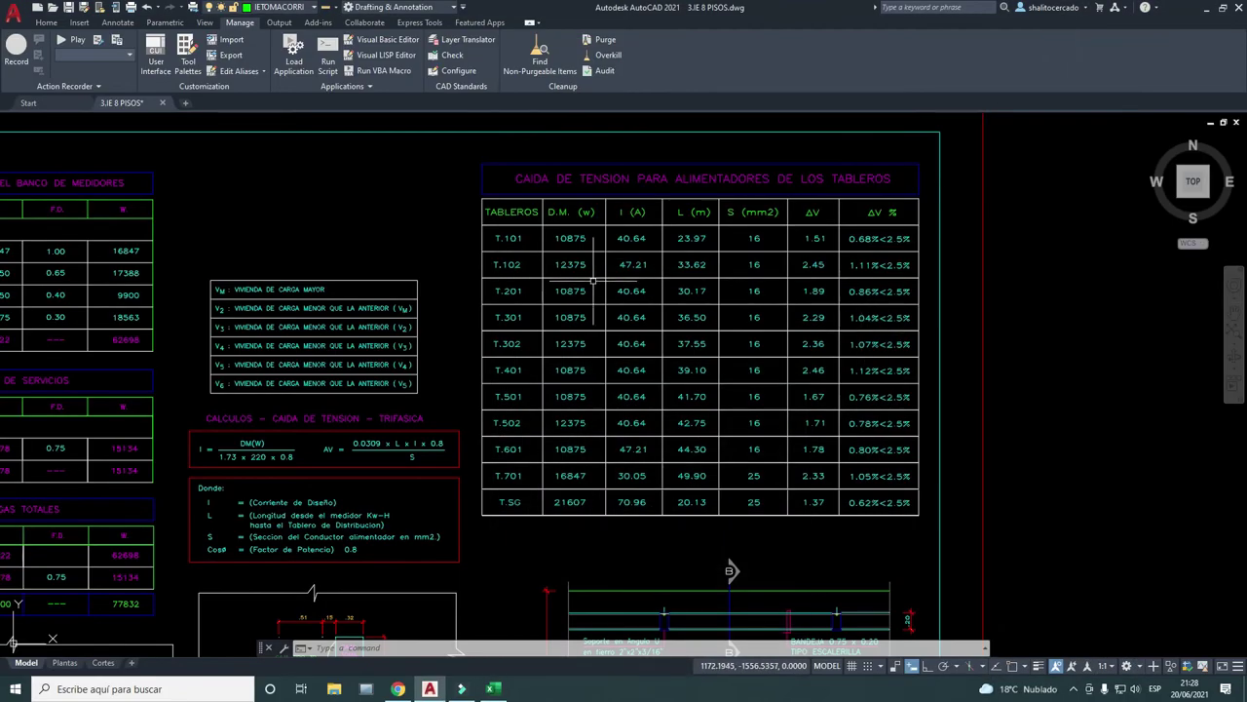
{"action": "left_click", "coordinate": [495, 690]}
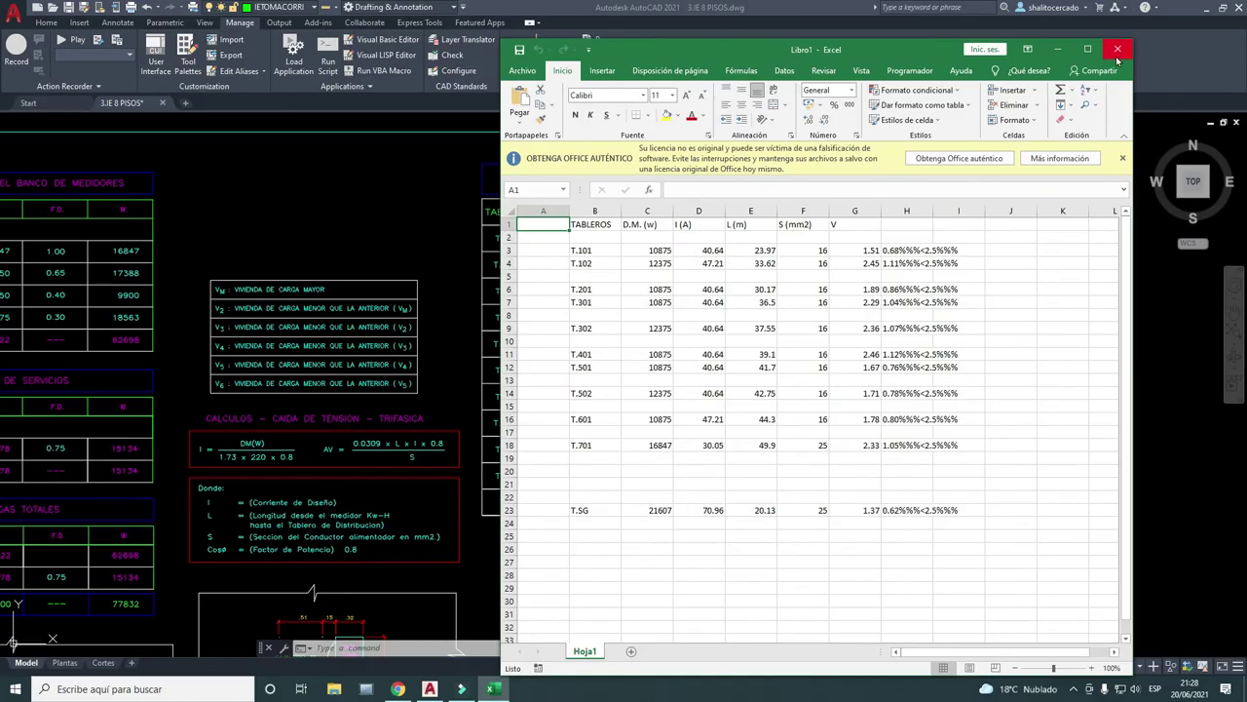
{"action": "left_click", "coordinate": [1117, 49]}
Step: Discard the first workbook unsaved, then rerun T2E picking the table rows' top-left and bottom-right corners
{"action": "left_click", "coordinate": [613, 357]}
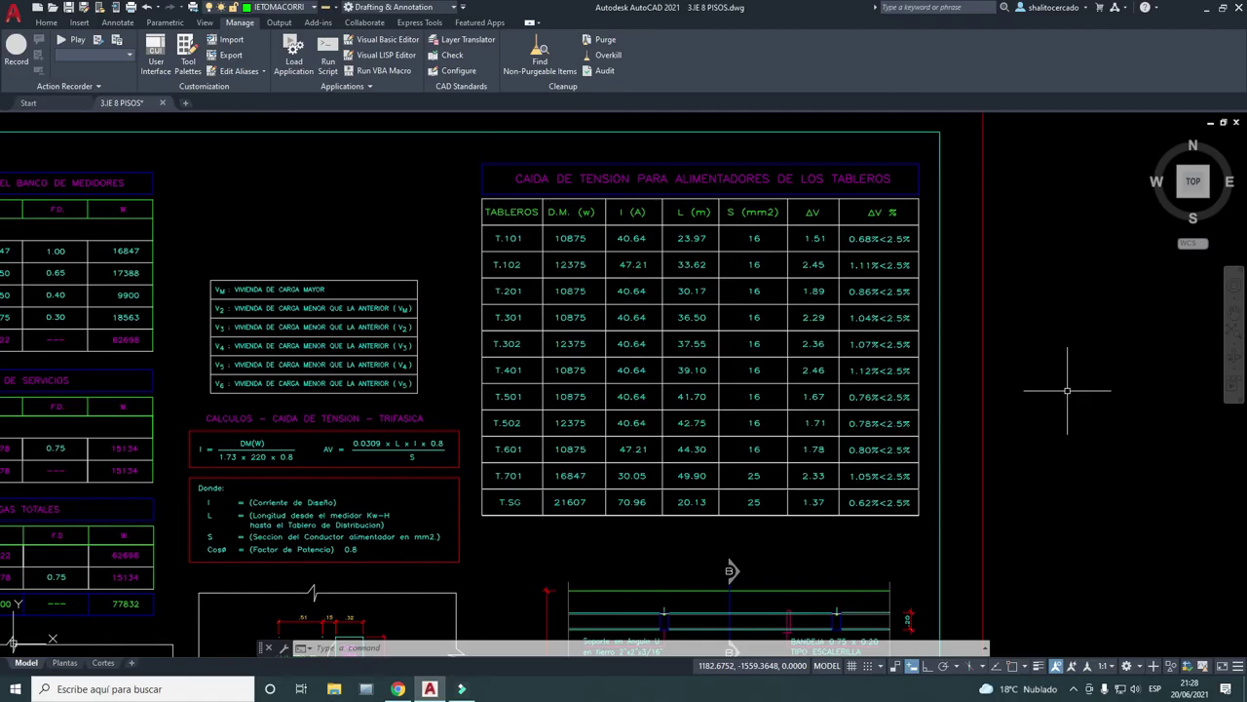
{"action": "type", "text": "T2E"}
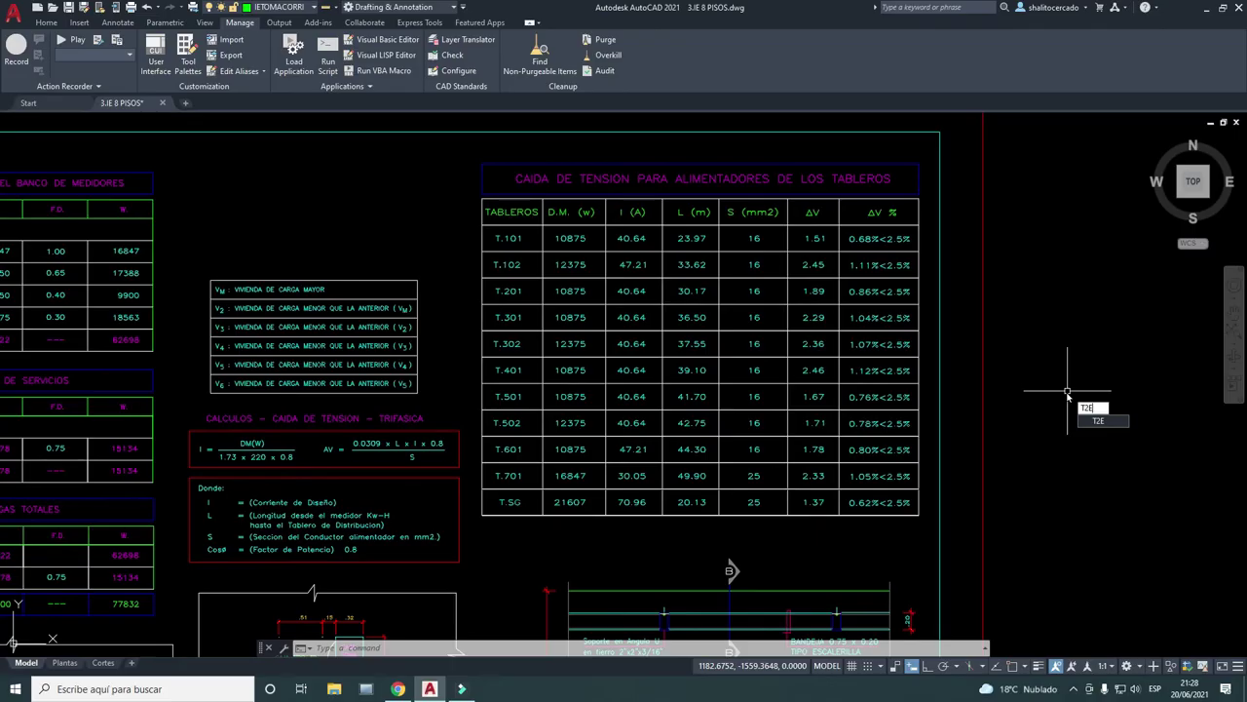
{"action": "key", "text": "Return"}
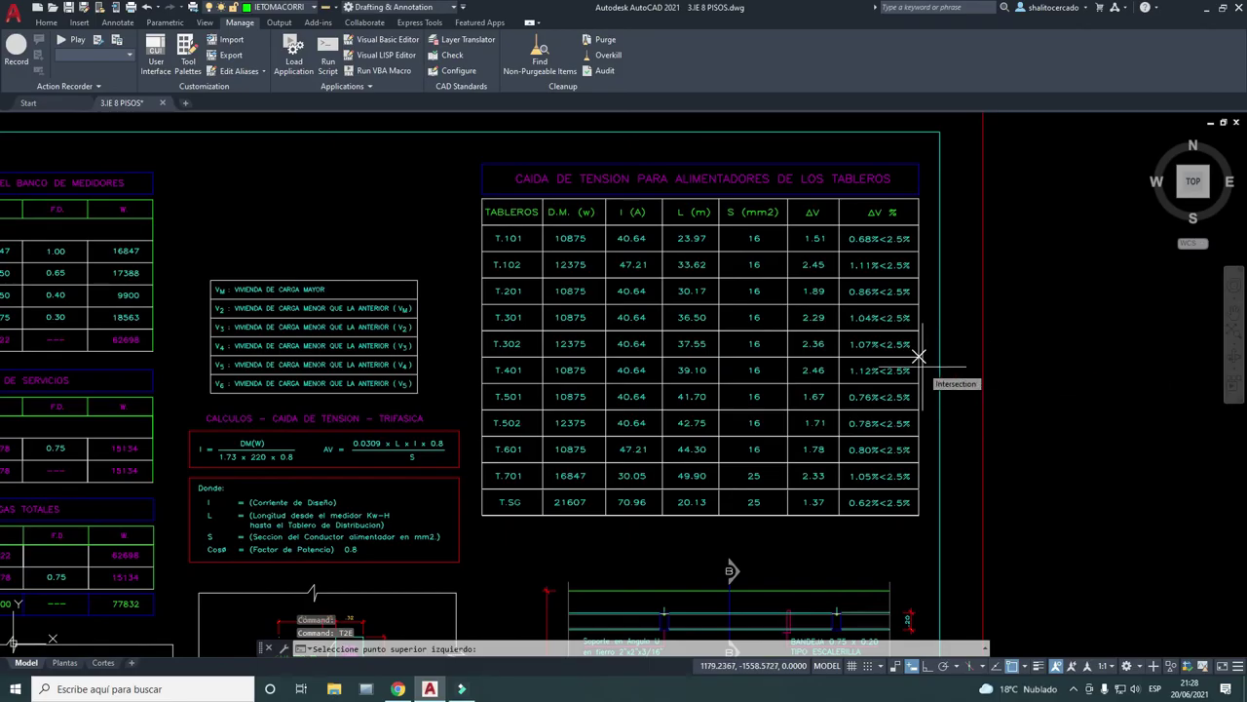
{"action": "left_click", "coordinate": [481, 225]}
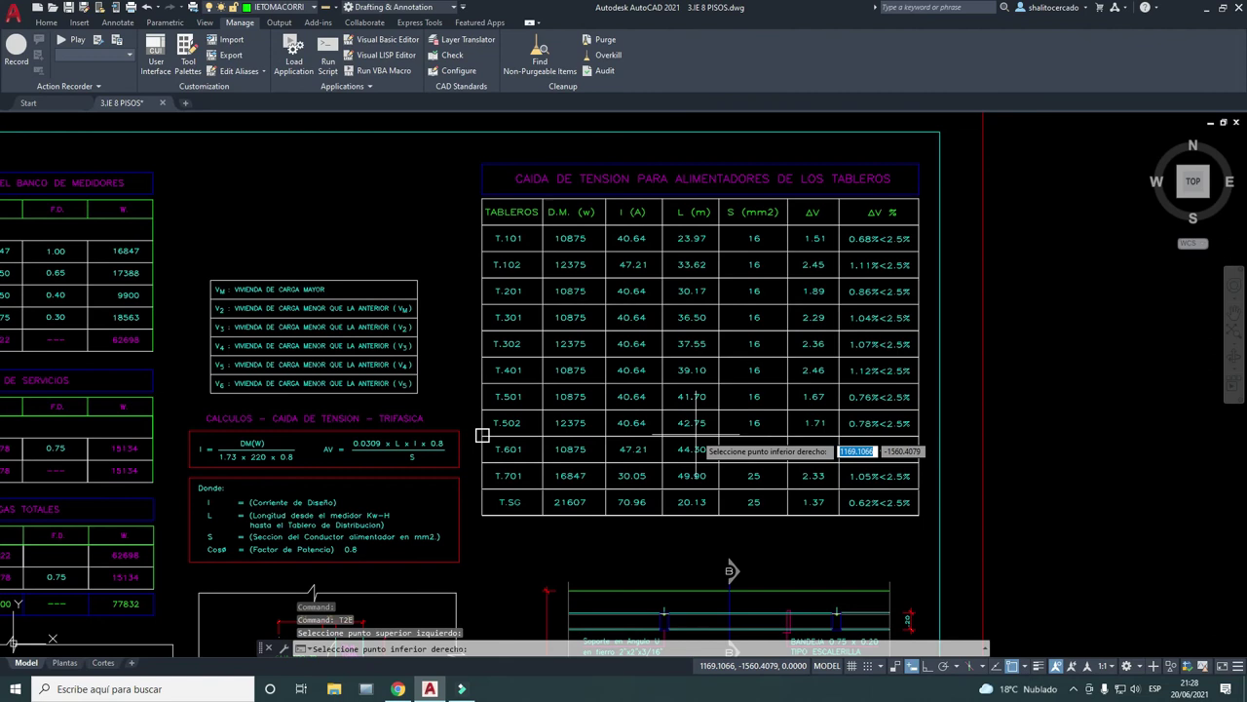
{"action": "left_click", "coordinate": [919, 514]}
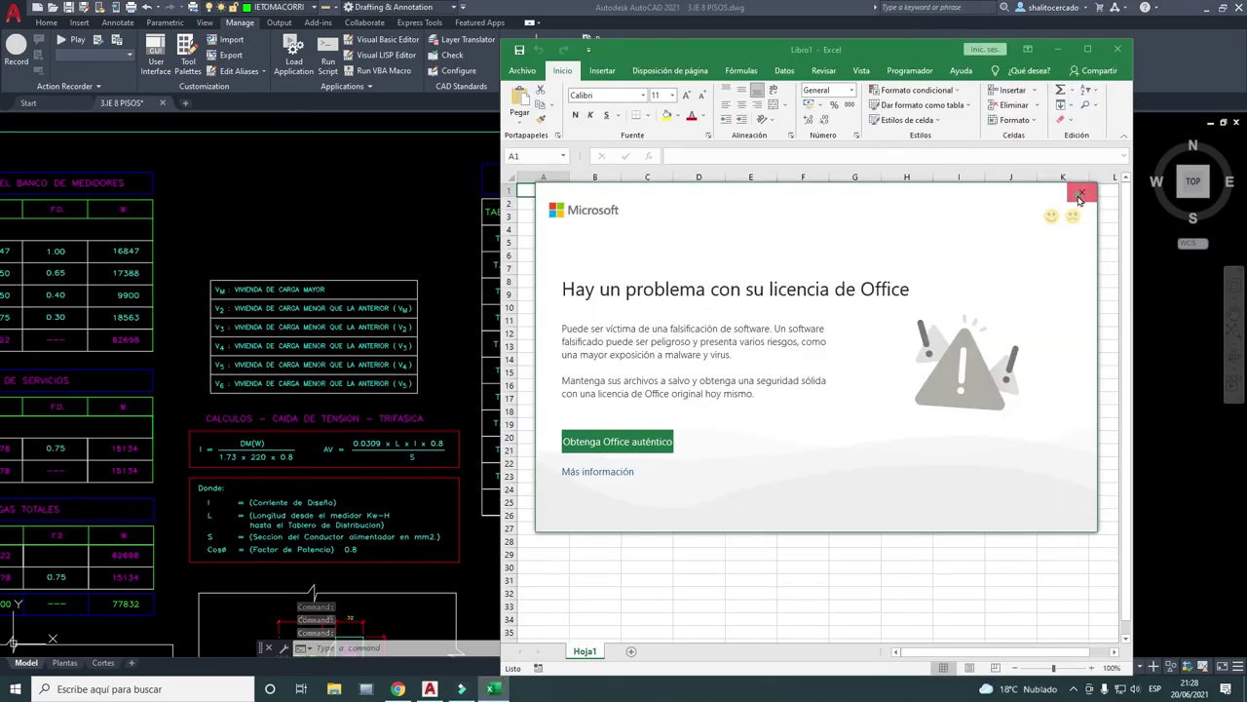
Step: Dismiss the licence dialog and warning bar, review rows T.101–T.SG, then close Libro1 without saving
{"action": "left_click", "coordinate": [1082, 192]}
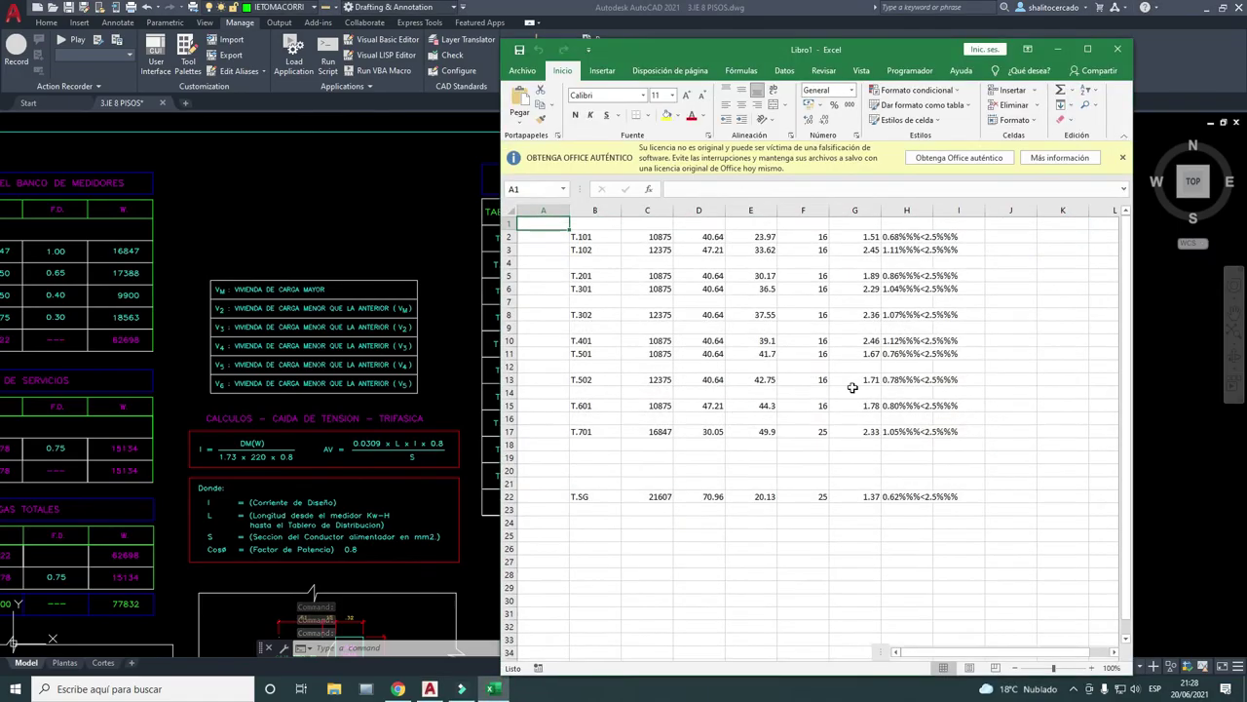
{"action": "left_click", "coordinate": [1125, 159]}
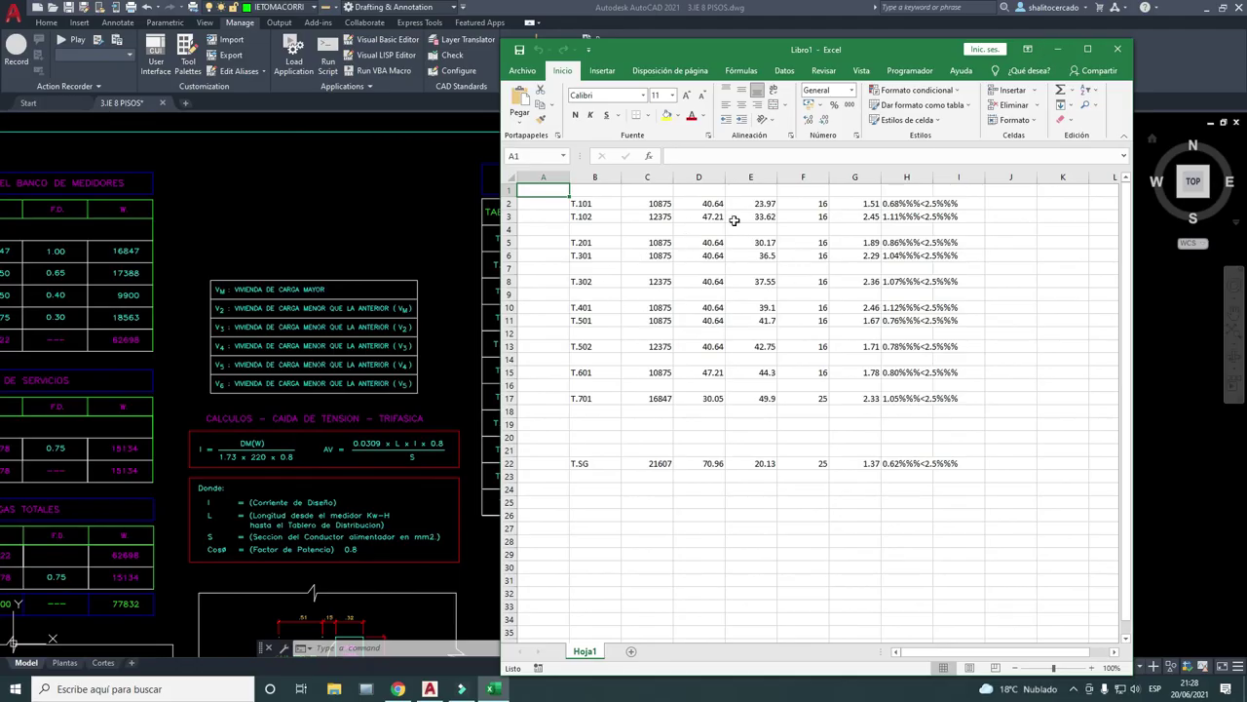
{"action": "left_click", "coordinate": [1117, 49]}
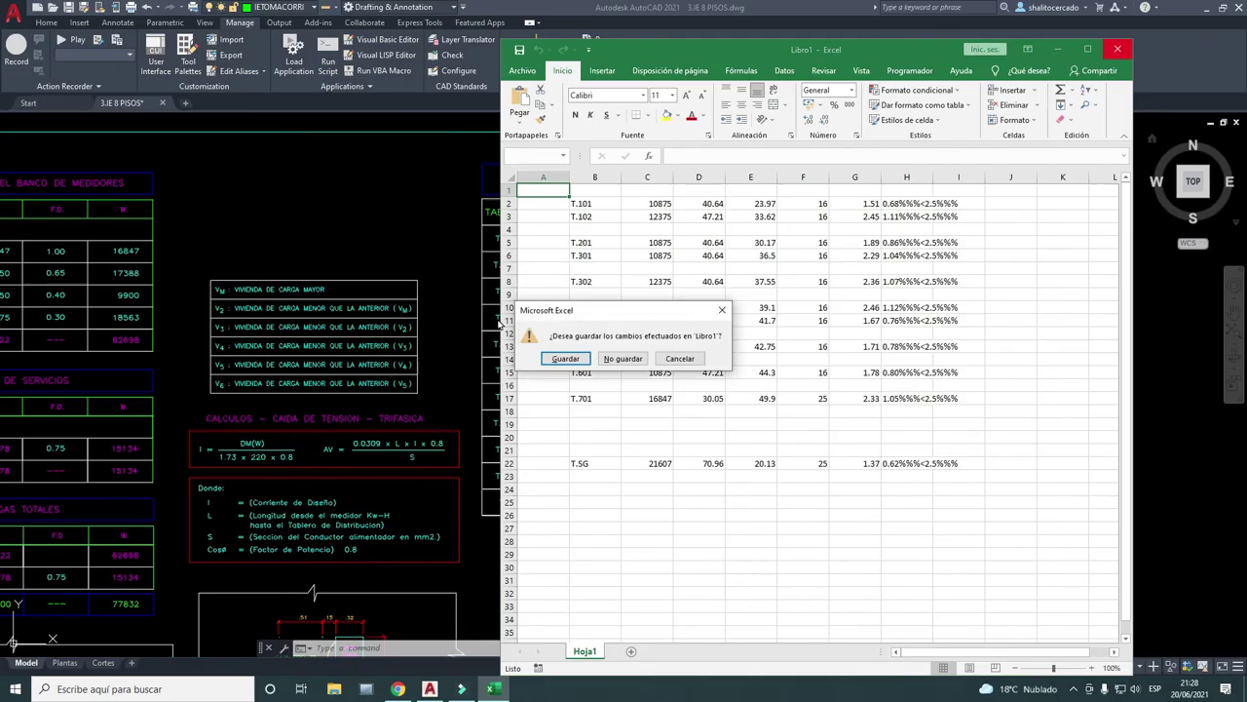
{"action": "left_click", "coordinate": [623, 358]}
{"action": "scroll", "coordinate": [616, 361], "scroll_direction": "down", "scroll_amount": 5}
Step: Zoom and pan across the electrical floor-plan sheets, then show the hidden system-tray icons
{"action": "scroll", "coordinate": [705, 340], "scroll_direction": "down", "scroll_amount": 3}
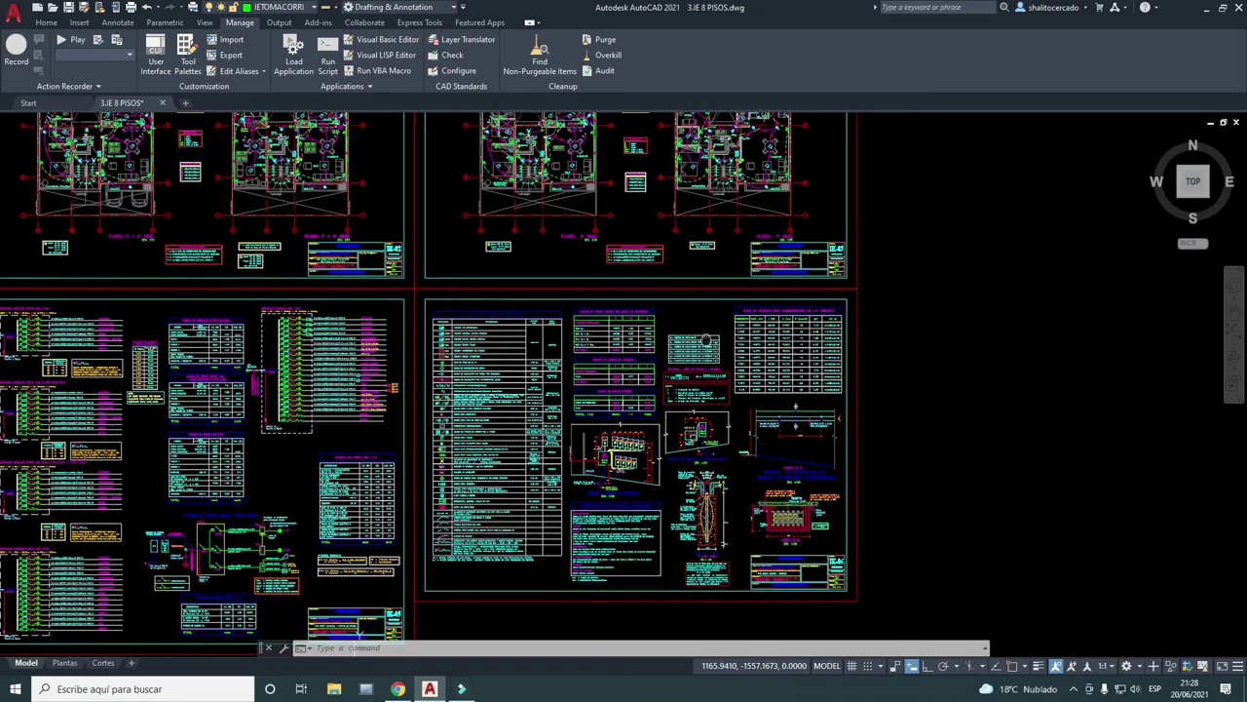
{"action": "scroll", "coordinate": [705, 339], "scroll_direction": "up", "scroll_amount": 2}
{"action": "scroll", "coordinate": [756, 415], "scroll_direction": "down", "scroll_amount": 2}
{"action": "mouse_move", "coordinate": [756, 415]}
{"action": "middle_mouse_down"}
{"action": "mouse_move", "coordinate": [785, 444]}
{"action": "mouse_move", "coordinate": [787, 551]}
{"action": "middle_mouse_up"}
{"action": "scroll", "coordinate": [442, 304], "scroll_direction": "up", "scroll_amount": 3}
{"action": "scroll", "coordinate": [442, 304], "scroll_direction": "down", "scroll_amount": 3}
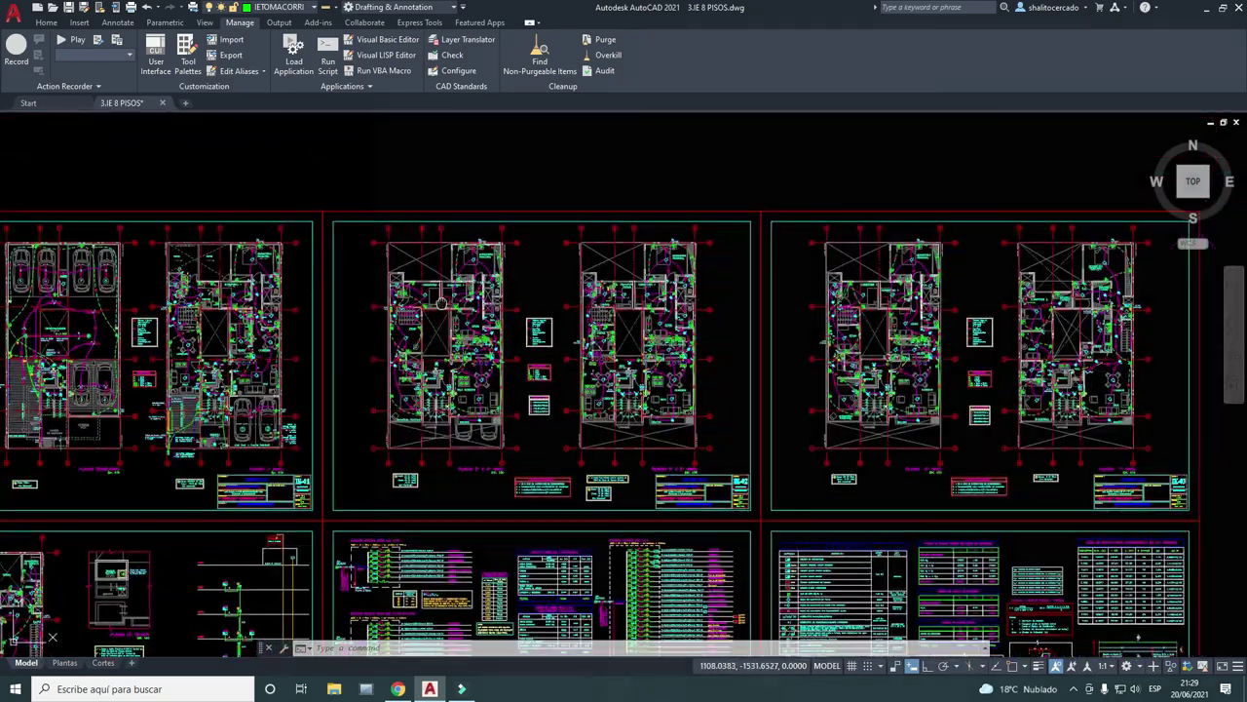
{"action": "middle_click_drag", "start_coordinate": [442, 304], "coordinate": [439, 222]}
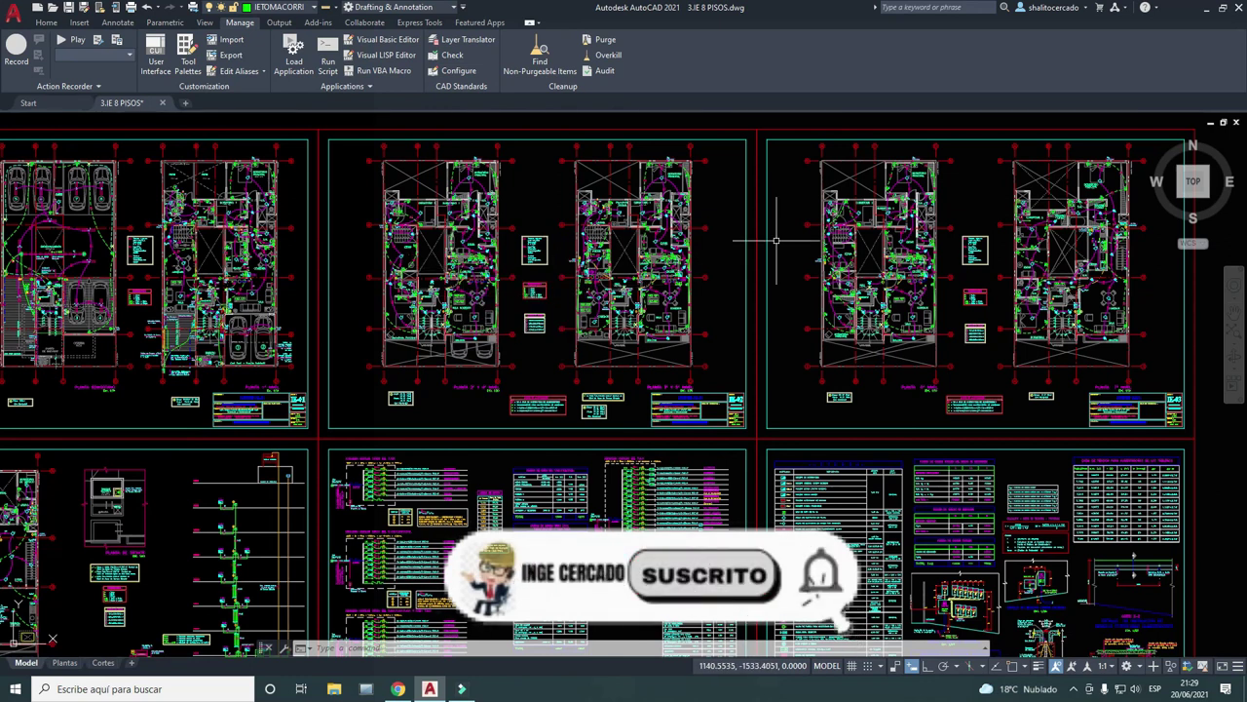
{"action": "scroll", "coordinate": [964, 374], "scroll_direction": "up", "scroll_amount": 1}
{"action": "scroll", "coordinate": [965, 373], "scroll_direction": "up", "scroll_amount": 2}
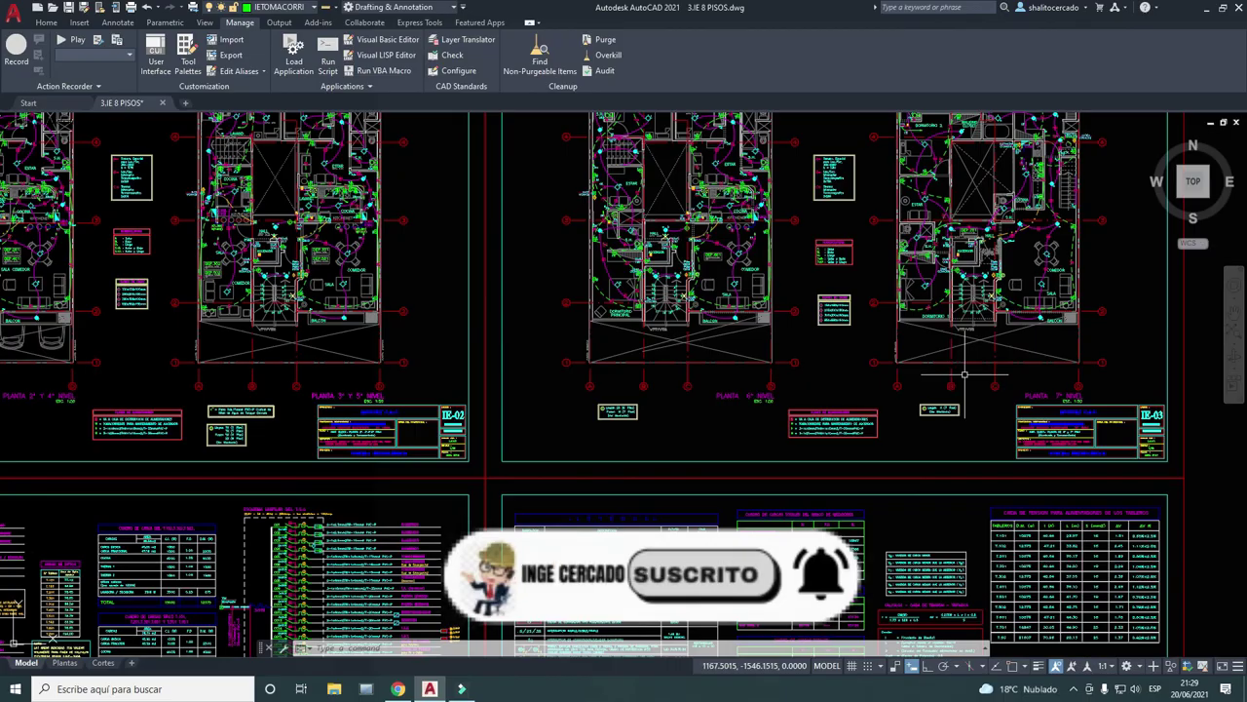
{"action": "middle_click_drag", "start_coordinate": [1081, 283], "coordinate": [976, 343]}
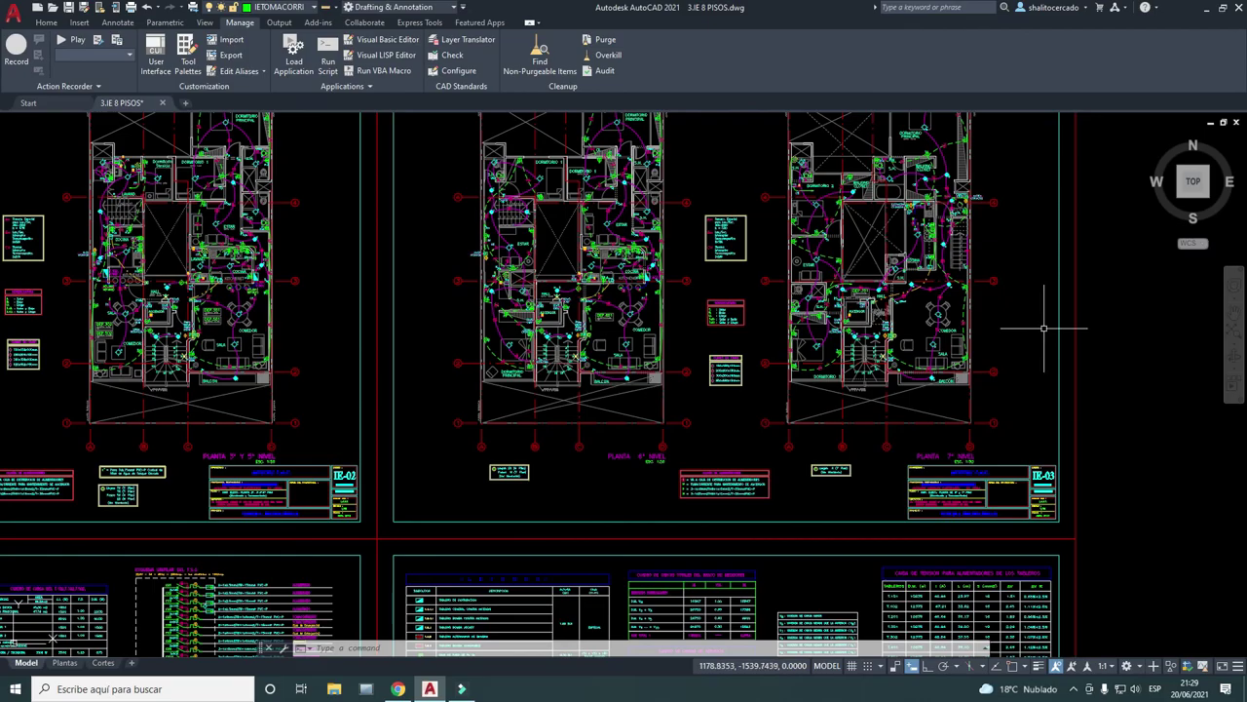
{"action": "scroll", "coordinate": [1045, 329], "scroll_direction": "down", "scroll_amount": 2}
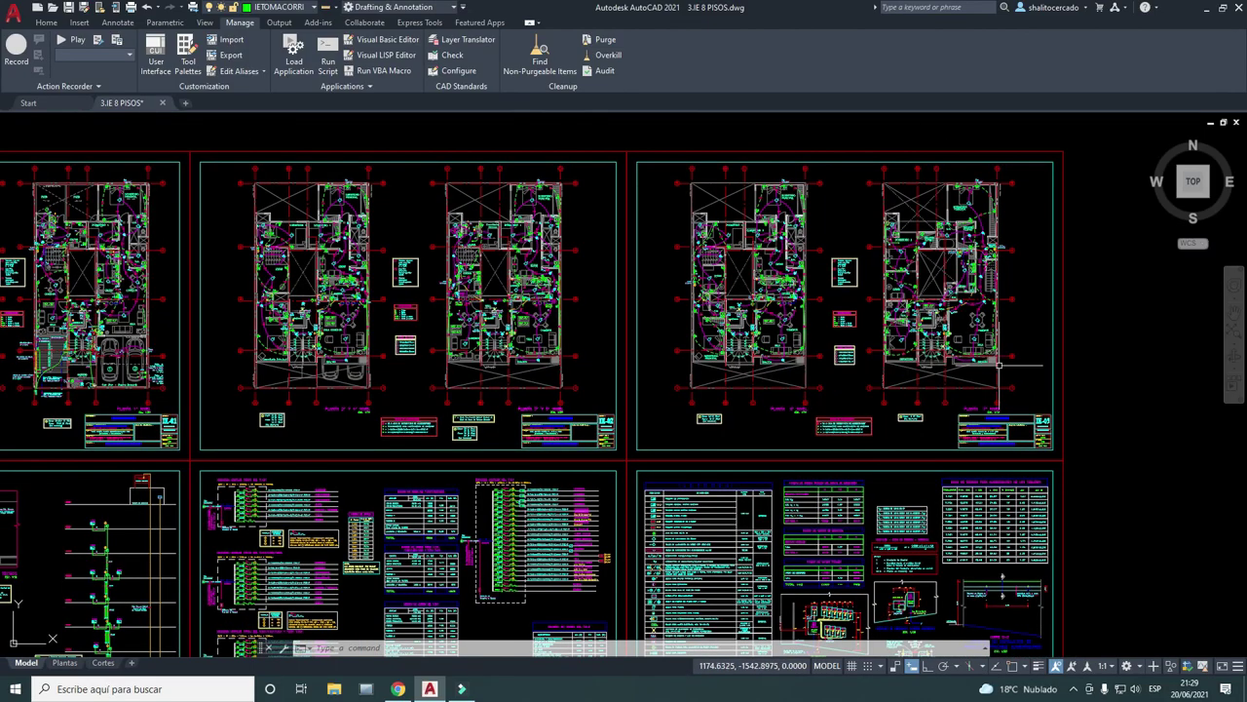
{"action": "left_click", "coordinate": [1074, 689]}
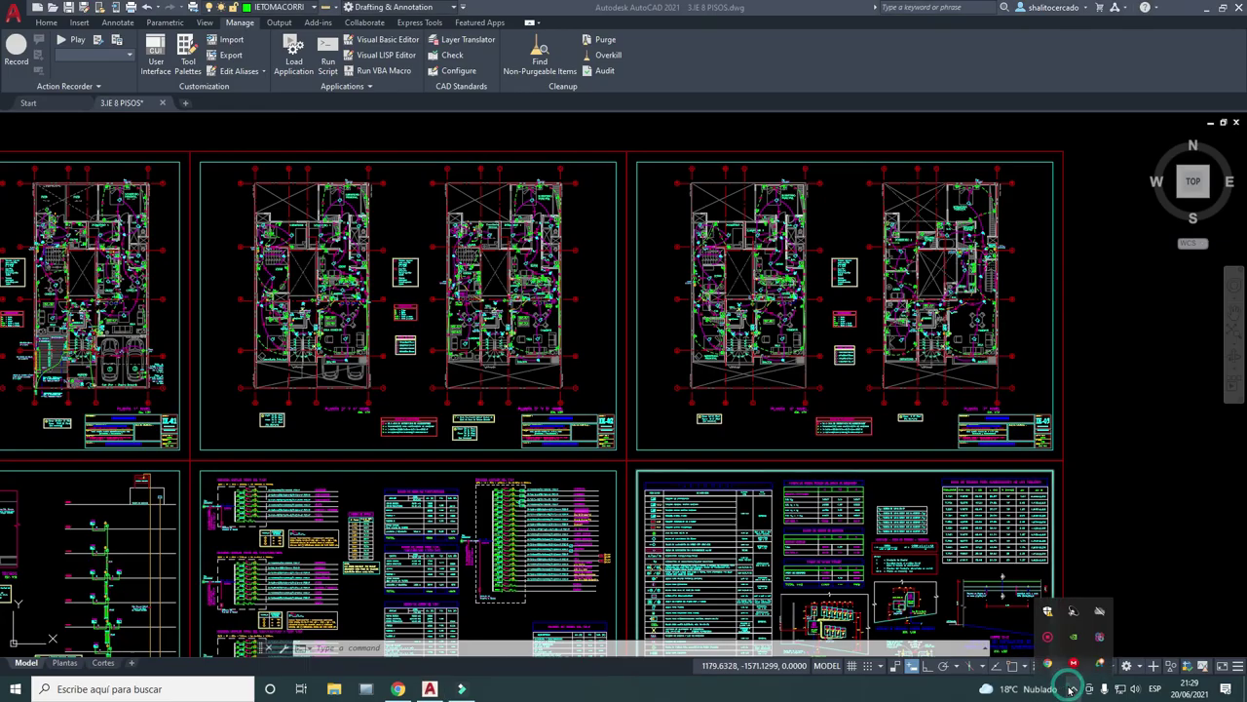